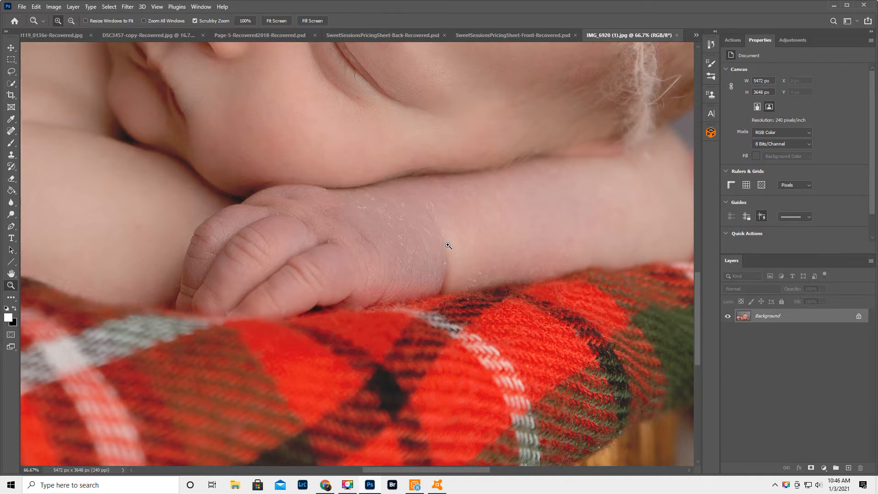
# - Outline the purple, flaky area on the back of the baby's hand with a freehand Lasso selection
pyautogui.click(11, 71)
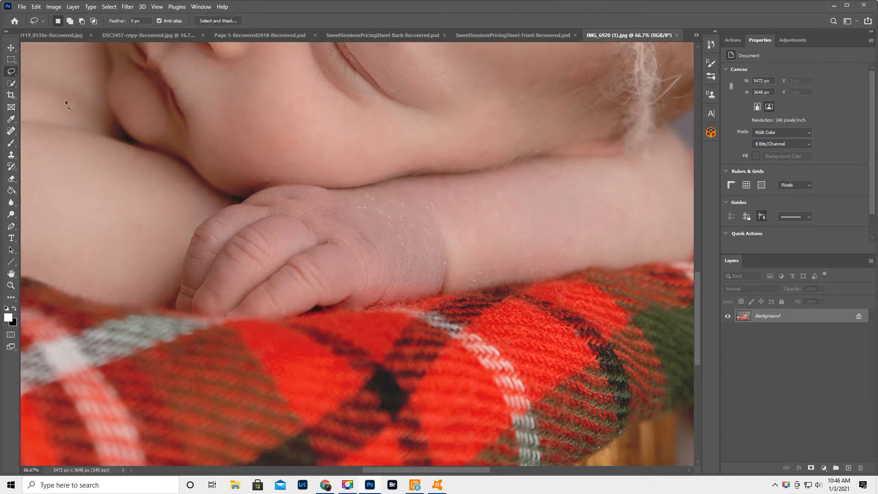
pyautogui.moveTo(331, 196); pyautogui.dragTo(342, 233)
pyautogui.moveTo(360, 265); pyautogui.dragTo(372, 290)
pyautogui.moveTo(410, 204); pyautogui.dragTo(377, 191)
# - Add a Selective Color adjustment layer limited to the selected hand area and target the Reds
pyautogui.click(797, 40)
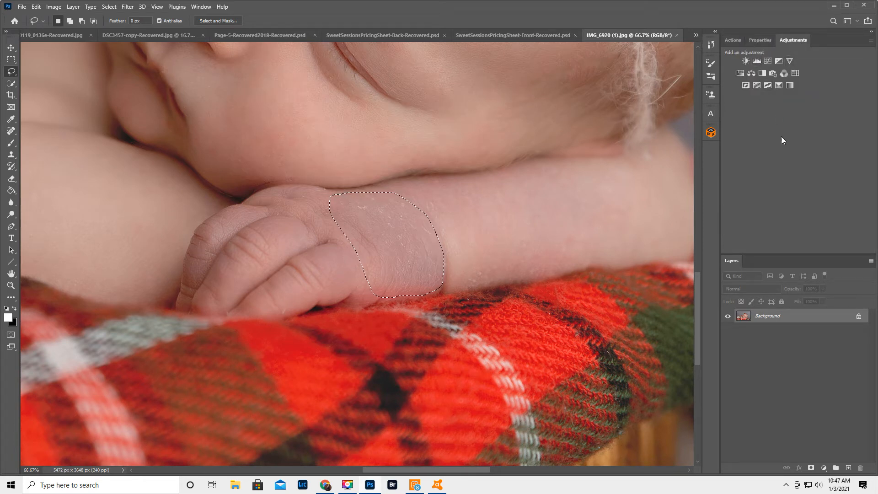
pyautogui.click(778, 84)
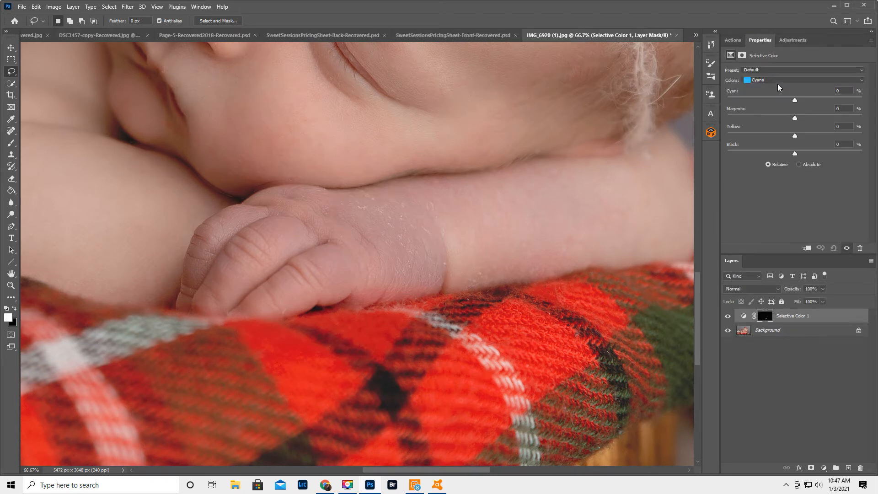
pyautogui.click(763, 81)
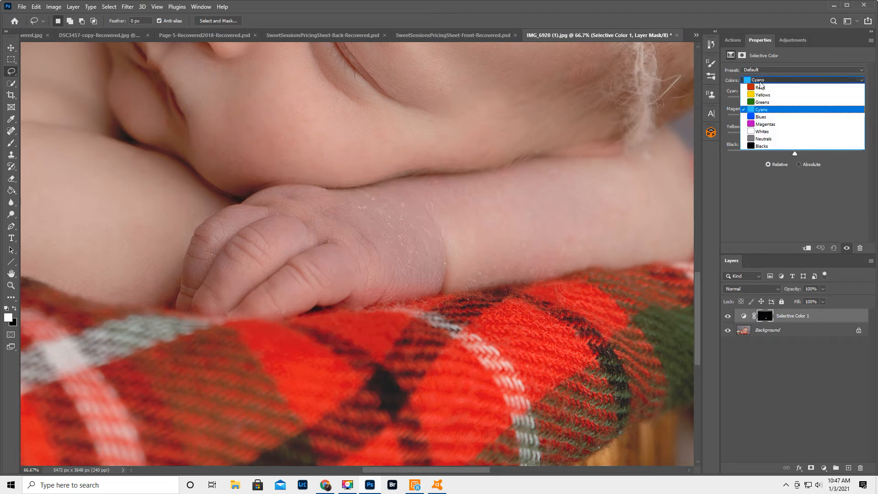
pyautogui.click(760, 88)
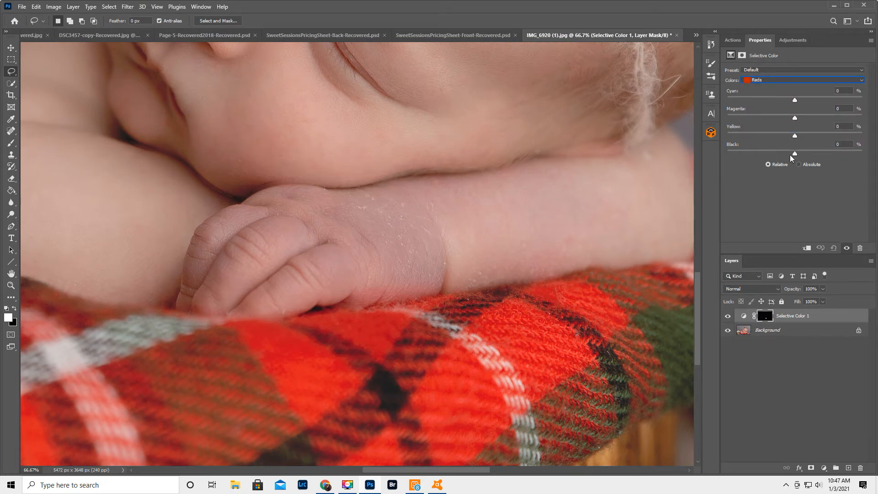
# - In the Reds, lower Black, set Cyan to -44% and Magenta to -17%, and raise Yellow
pyautogui.moveTo(794, 153); pyautogui.dragTo(792, 155)
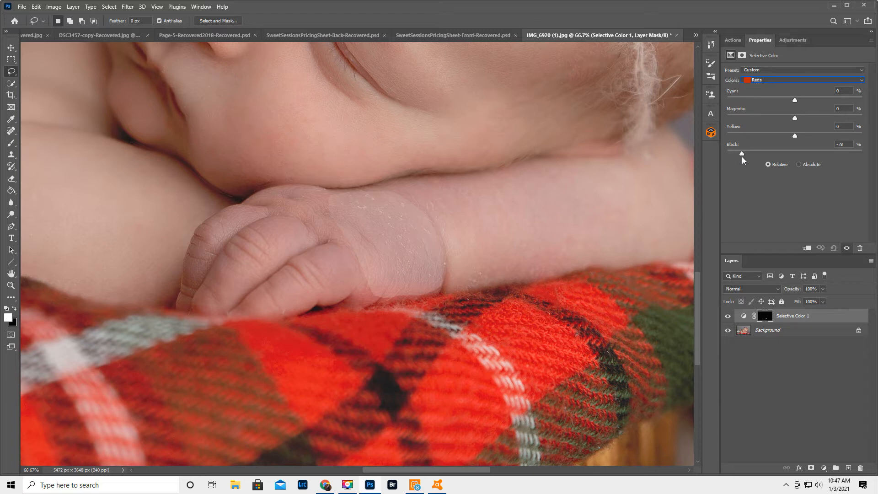
pyautogui.moveTo(742, 156); pyautogui.dragTo(709, 164)
pyautogui.moveTo(794, 100); pyautogui.dragTo(795, 100)
pyautogui.moveTo(795, 101); pyautogui.dragTo(764, 131)
pyautogui.moveTo(794, 117); pyautogui.dragTo(799, 117)
pyautogui.moveTo(794, 117); pyautogui.dragTo(729, 129)
pyautogui.moveTo(791, 135); pyautogui.dragTo(865, 146)
# - Paint white on the Selective Color layer's mask over the fingers and along the selection's edges, using progressively smaller brushes
pyautogui.click(765, 316)
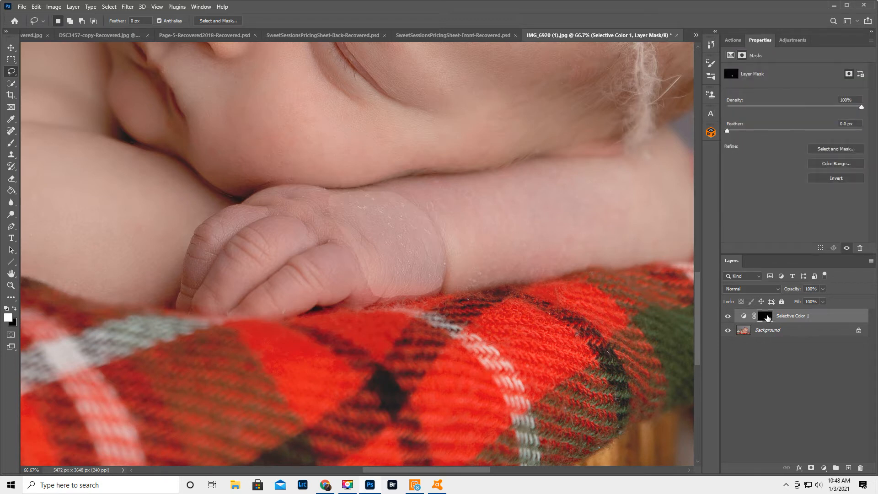
pyautogui.click(11, 144)
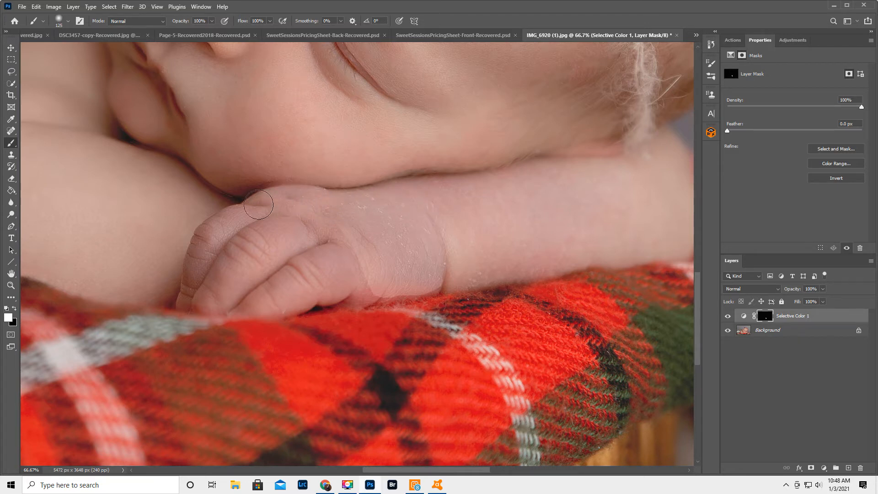
pyautogui.moveTo(232, 227)
pyautogui.mouseDown()
pyautogui.moveTo(208, 242)
pyautogui.moveTo(194, 271)
pyautogui.moveTo(195, 293)
pyautogui.moveTo(223, 287)
pyautogui.mouseUp()
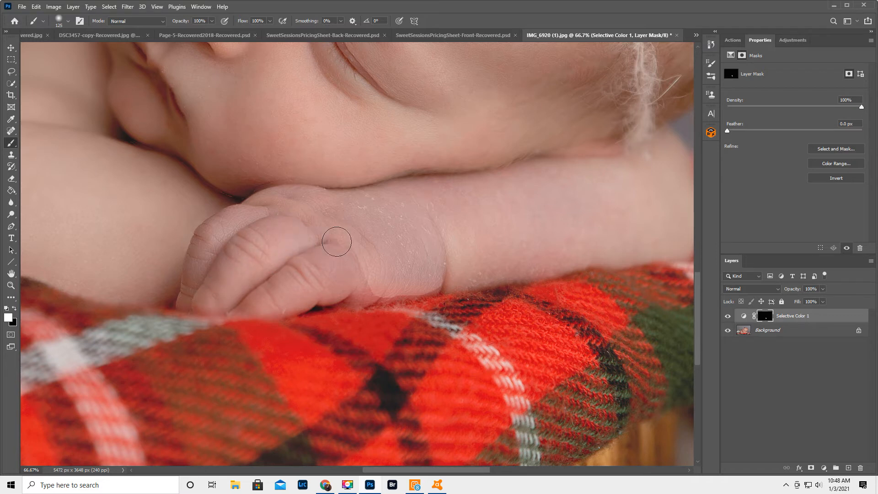
pyautogui.moveTo(342, 244)
pyautogui.mouseDown()
pyautogui.moveTo(335, 274)
pyautogui.moveTo(349, 285)
pyautogui.moveTo(335, 267)
pyautogui.moveTo(346, 267)
pyautogui.moveTo(368, 289)
pyautogui.moveTo(407, 281)
pyautogui.mouseUp()
pyautogui.press('[')
pyautogui.press('[')
pyautogui.press('[')
pyautogui.press('[')
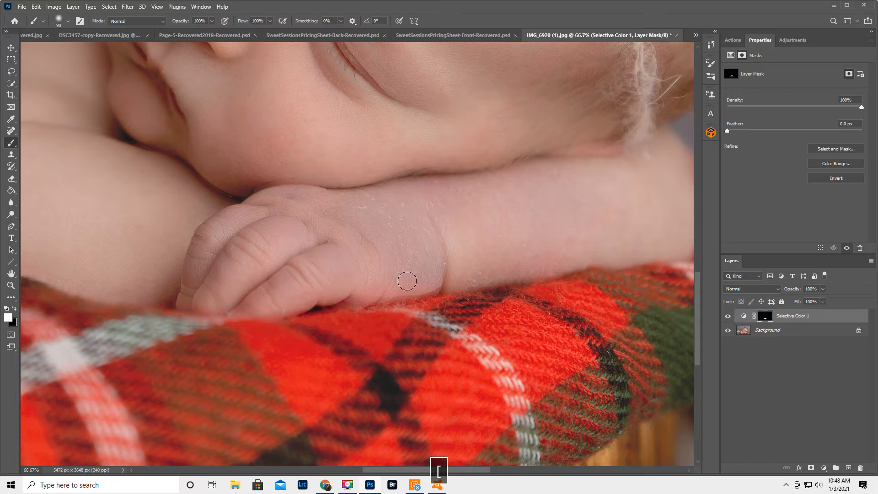
pyautogui.moveTo(436, 286)
pyautogui.mouseDown()
pyautogui.moveTo(232, 312)
pyautogui.moveTo(316, 260)
pyautogui.moveTo(291, 254)
pyautogui.mouseUp()
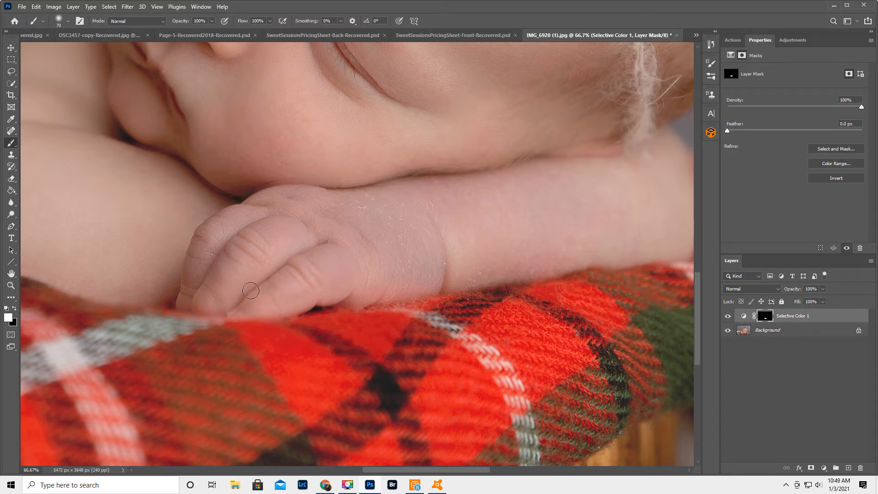
# - Enlarge the brush to 150 px and paint the mask across the fingers and upper back of the hand
pyautogui.press(']')
pyautogui.press(']')
pyautogui.press(']')
pyautogui.press(']')
pyautogui.press(']')
pyautogui.moveTo(278, 279)
pyautogui.mouseDown()
pyautogui.moveTo(344, 235)
pyautogui.moveTo(295, 217)
pyautogui.moveTo(318, 204)
pyautogui.moveTo(254, 213)
pyautogui.moveTo(225, 243)
pyautogui.moveTo(224, 232)
pyautogui.moveTo(193, 285)
pyautogui.moveTo(203, 296)
pyautogui.moveTo(235, 299)
pyautogui.moveTo(422, 278)
pyautogui.moveTo(437, 265)
pyautogui.moveTo(421, 229)
pyautogui.moveTo(373, 209)
pyautogui.moveTo(403, 200)
pyautogui.moveTo(432, 209)
pyautogui.moveTo(440, 273)
pyautogui.moveTo(456, 265)
pyautogui.moveTo(431, 201)
pyautogui.moveTo(447, 193)
pyautogui.moveTo(363, 218)
pyautogui.mouseUp()
# - Compare the hand with and without the Selective Color layer at 50% zoom
pyautogui.moveTo(399, 470); pyautogui.dragTo(367, 465)
pyautogui.scroll(2, 299, 256)
pyautogui.scroll(5, 296, 242)
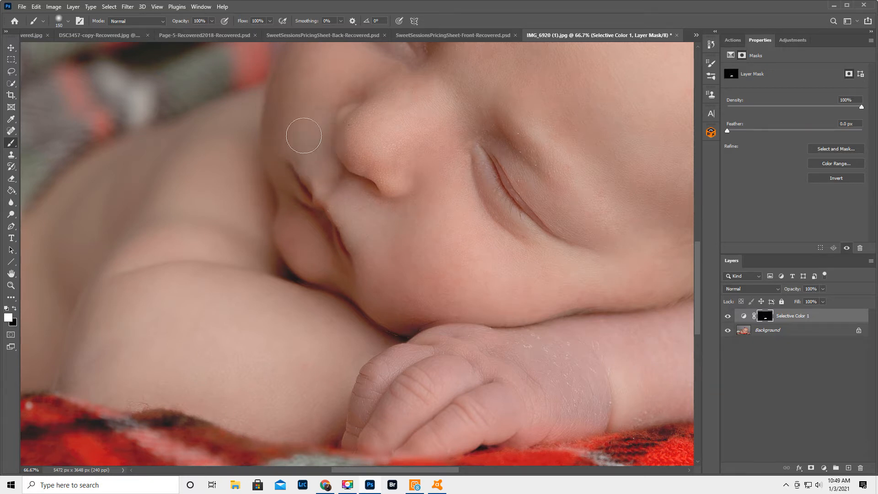
pyautogui.click(11, 286)
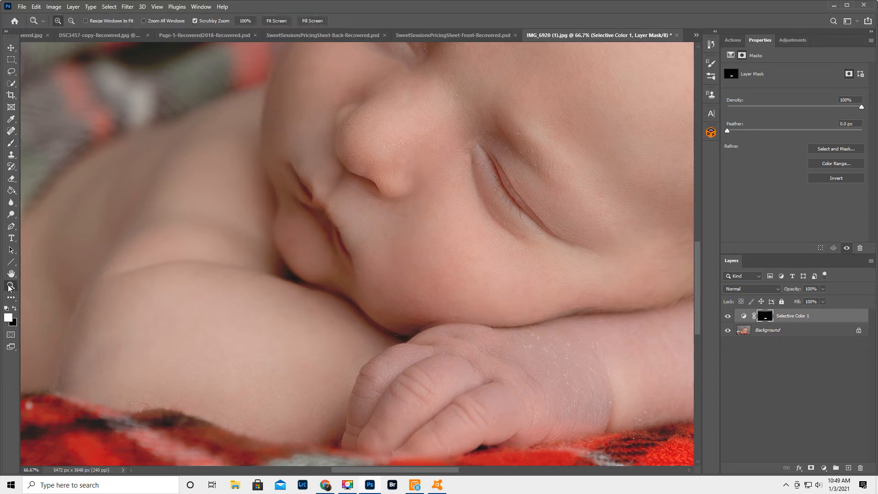
pyautogui.keyDown('alt'); pyautogui.click(593, 386); pyautogui.keyUp('alt')
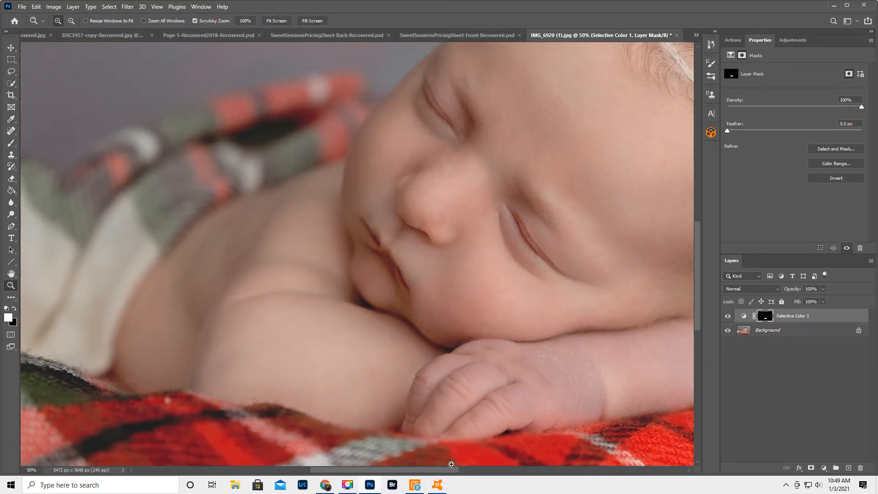
pyautogui.moveTo(444, 470); pyautogui.dragTo(482, 469)
pyautogui.scroll(-5, 441, 429)
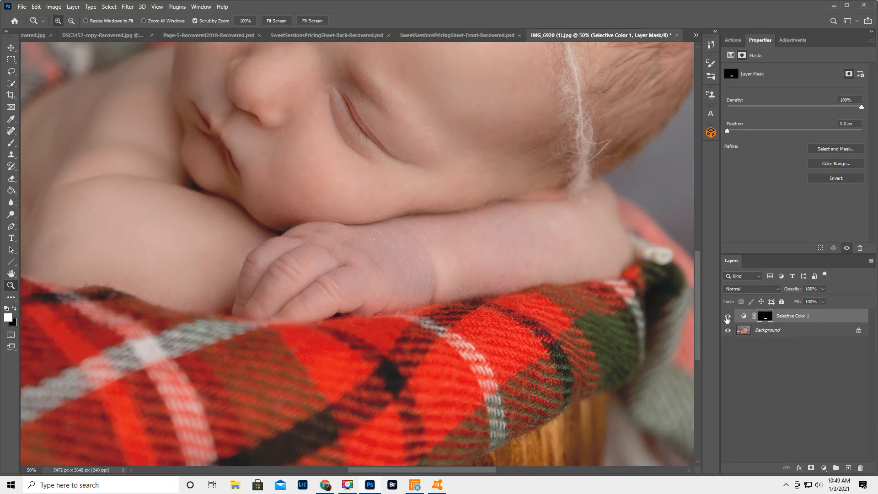
pyautogui.click(728, 316)
pyautogui.click(727, 316)
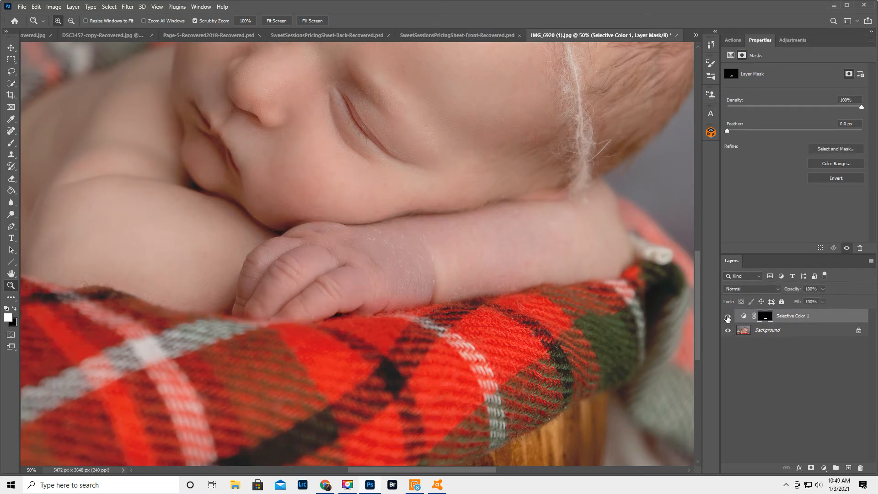
pyautogui.click(728, 316)
pyautogui.click(727, 317)
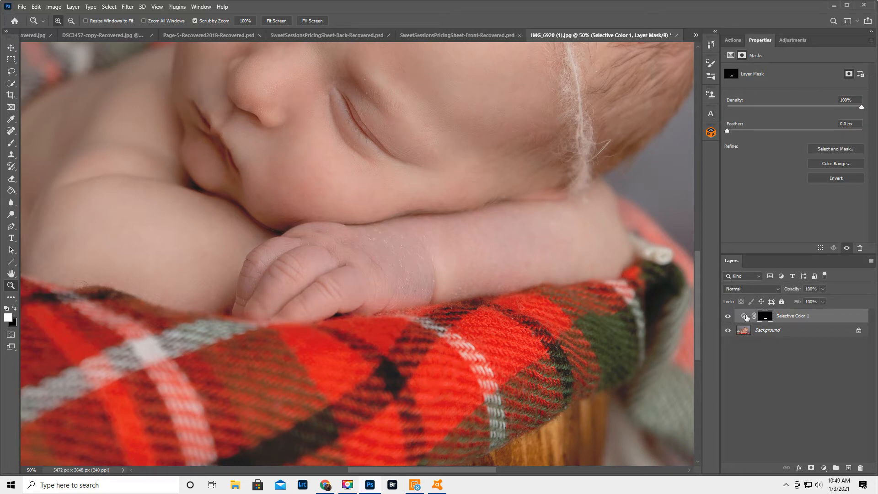
# - Strengthen the Reds correction to Cyan -100%, Magenta -44%, Yellow +100% and Black -79%
pyautogui.click(743, 316)
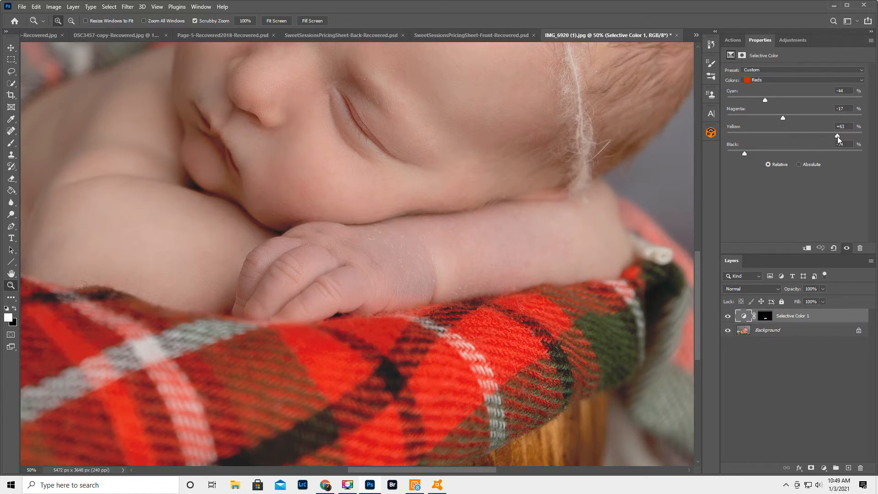
pyautogui.moveTo(841, 136); pyautogui.dragTo(862, 137)
pyautogui.click(727, 316)
pyautogui.click(727, 316)
pyautogui.moveTo(746, 101); pyautogui.dragTo(718, 141)
pyautogui.moveTo(754, 117); pyautogui.dragTo(779, 130)
pyautogui.moveTo(776, 133); pyautogui.dragTo(741, 157)
# - Compare the whole photo with and without the Selective Color layer, and flatten the image
pyautogui.keyDown('alt'); pyautogui.click(375, 303); pyautogui.keyUp('alt')
pyautogui.keyDown('alt'); pyautogui.click(376, 309); pyautogui.keyUp('alt')
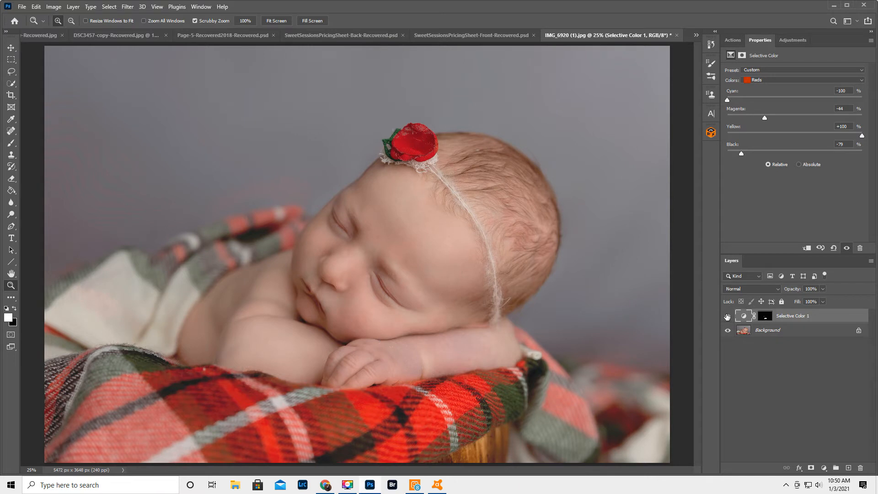
pyautogui.click(726, 316)
pyautogui.click(726, 316)
pyautogui.click(724, 316)
pyautogui.click(725, 316)
pyautogui.click(870, 260)
pyautogui.click(809, 426)
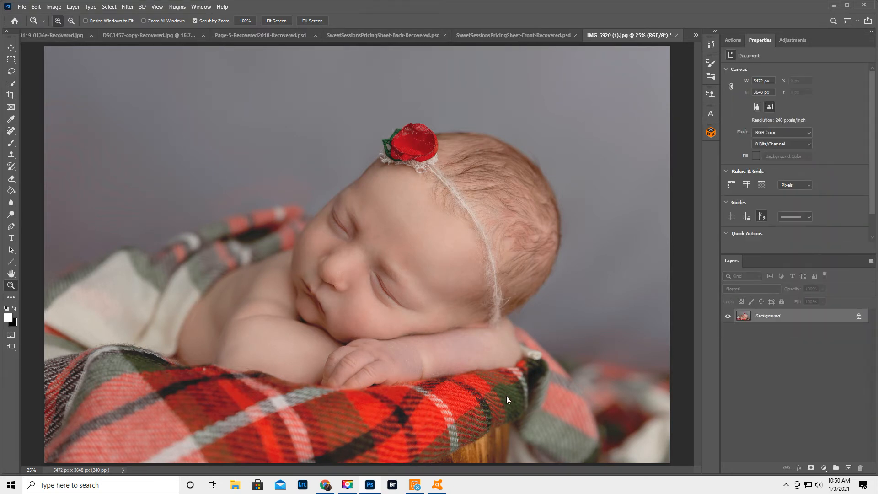
# - Outline the remaining purple patch on the back of the hand near the wrist with a freehand Lasso selection
pyautogui.click(11, 71)
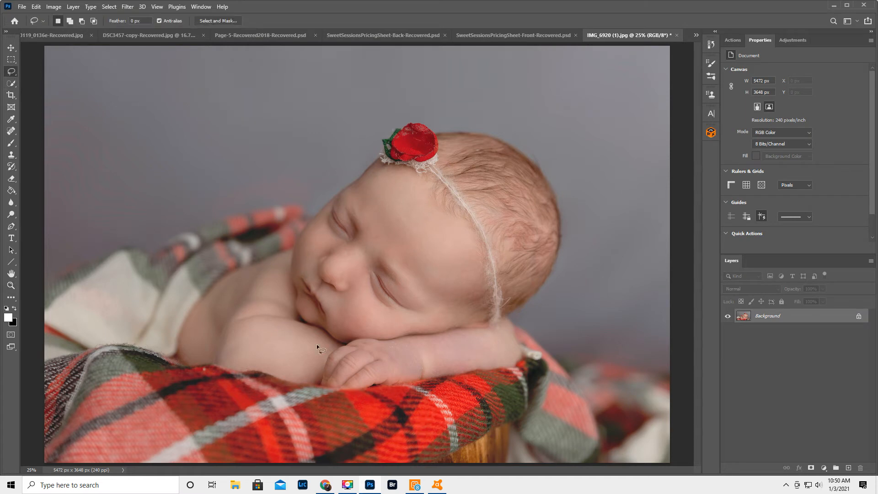
pyautogui.moveTo(392, 340); pyautogui.dragTo(396, 355)
pyautogui.moveTo(413, 350); pyautogui.dragTo(405, 342)
pyautogui.click(11, 285)
pyautogui.moveTo(436, 378); pyautogui.dragTo(436, 378)
pyautogui.scroll(-3, 390, 386)
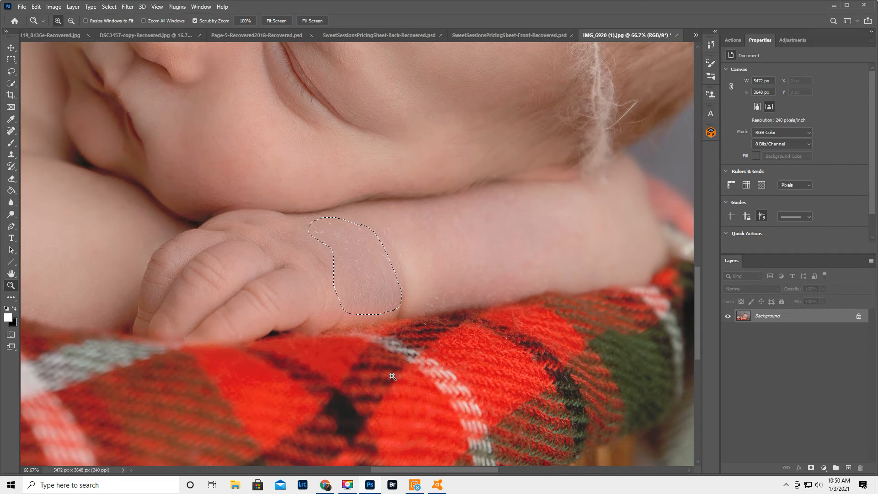
# - Add a Curves layer for the selected patch and adjust its Green channel on the image to input 130, output 129
pyautogui.click(791, 40)
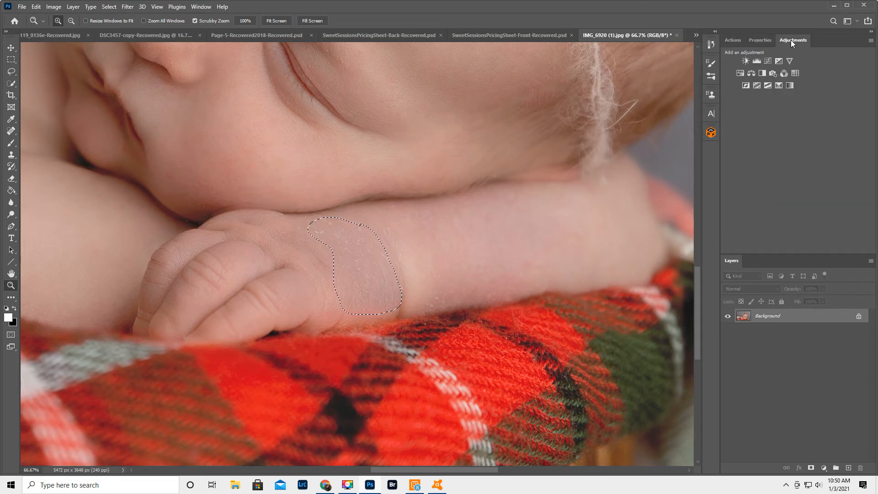
pyautogui.click(767, 62)
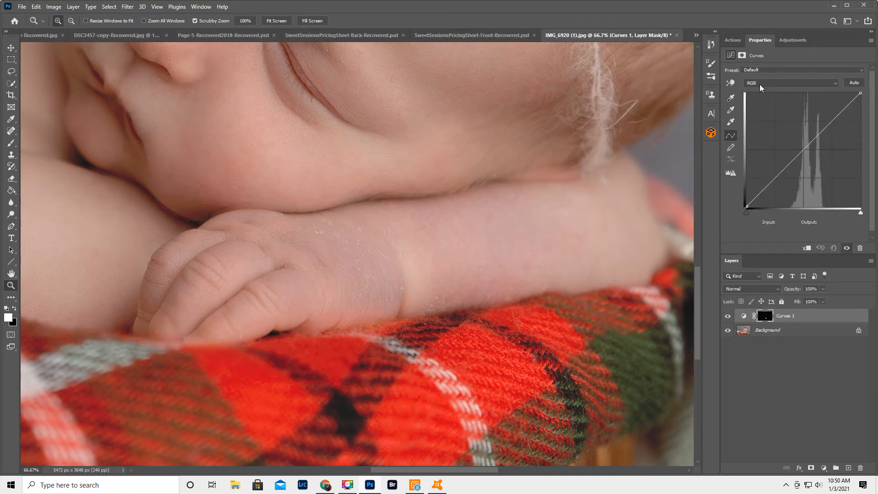
pyautogui.click(761, 85)
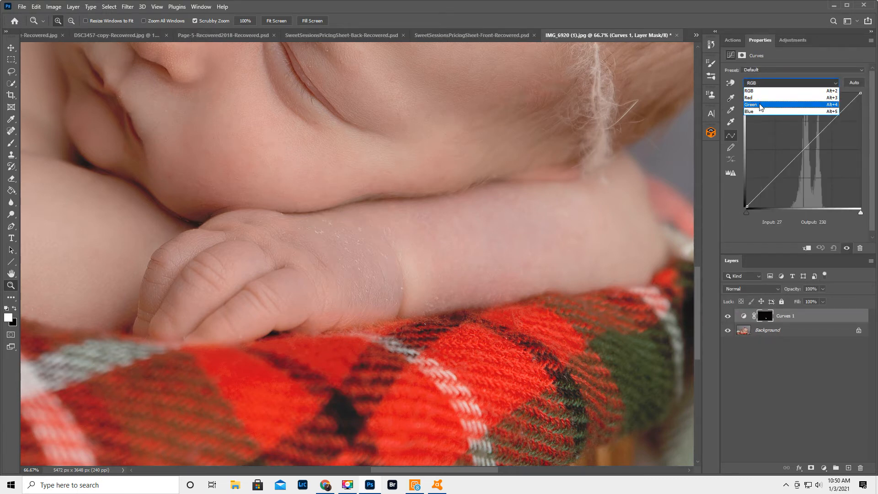
pyautogui.click(761, 105)
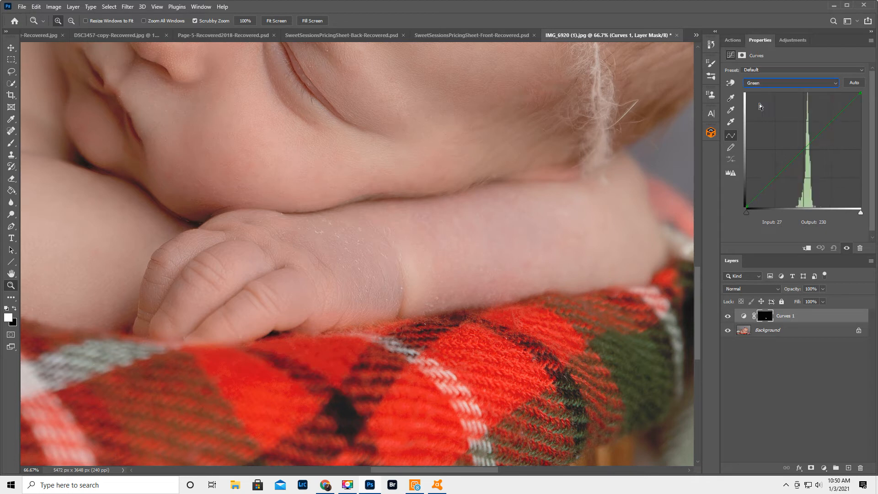
pyautogui.click(730, 83)
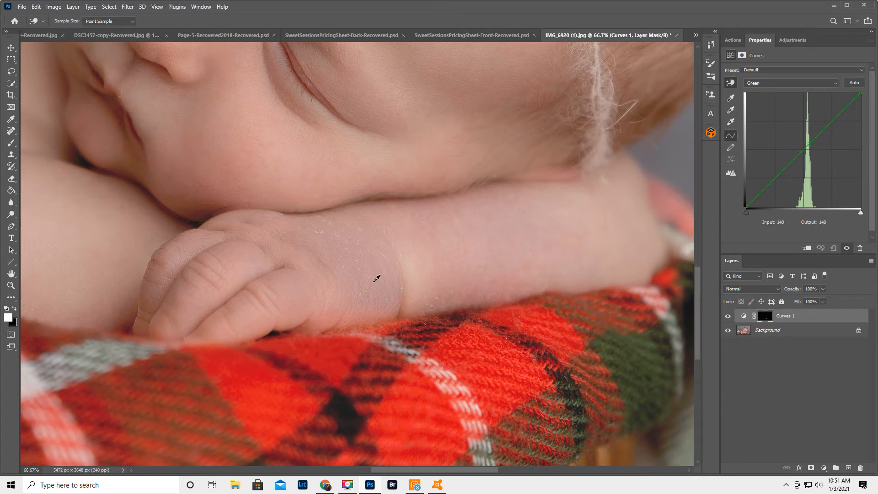
pyautogui.click(386, 287)
pyautogui.moveTo(387, 287); pyautogui.dragTo(388, 285)
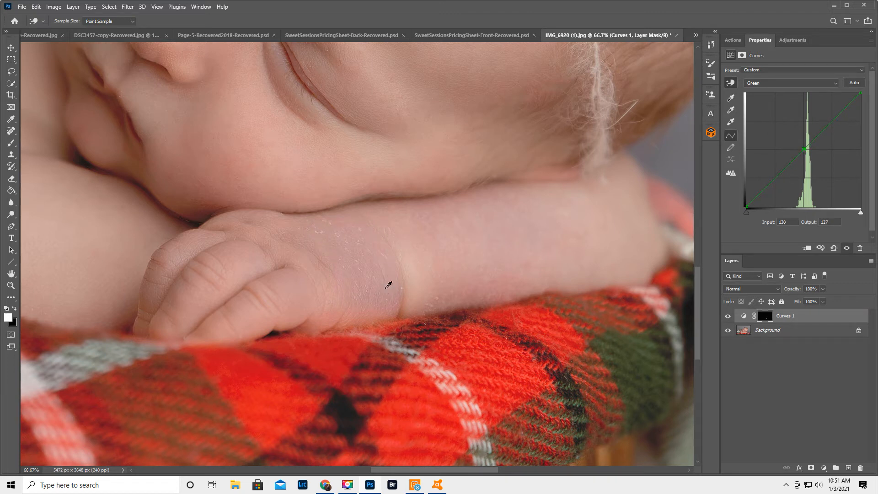
# - Lower the Blue channel curve by sampling the purple skin near the wrist with on-image adjustment
pyautogui.click(763, 83)
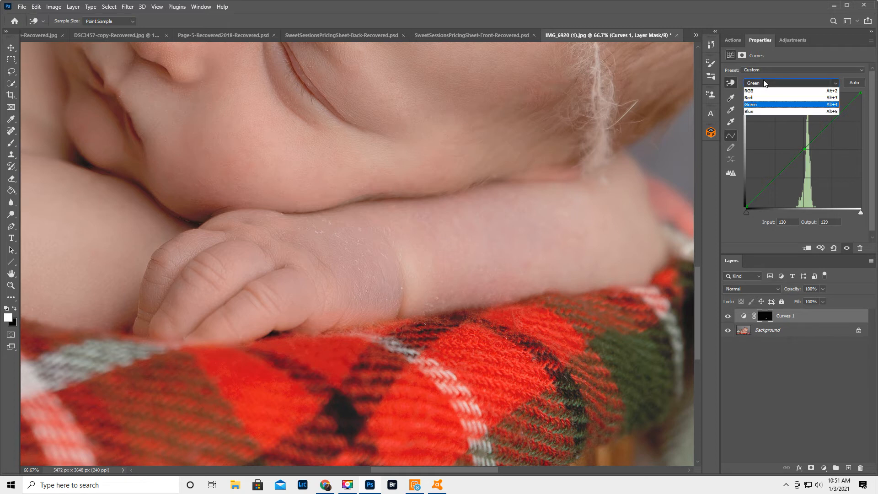
pyautogui.click(760, 112)
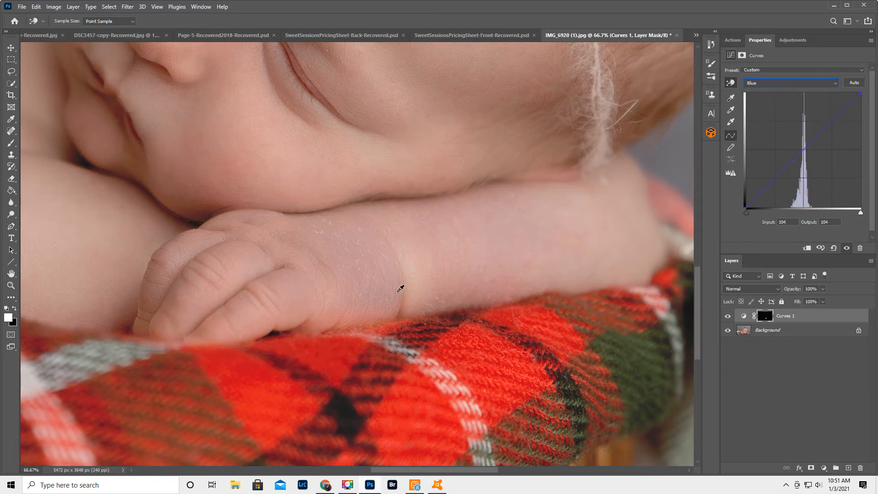
pyautogui.moveTo(388, 292); pyautogui.dragTo(389, 294)
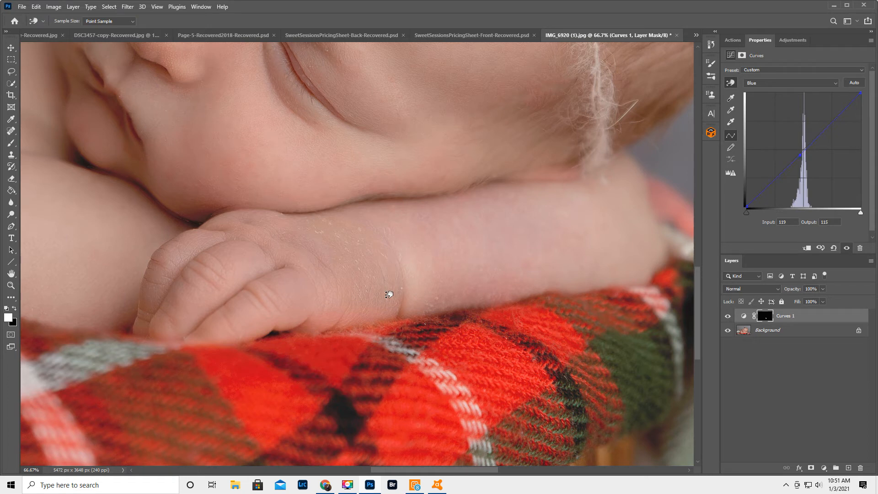
pyautogui.moveTo(388, 294); pyautogui.dragTo(389, 295)
# - Add a Color Balance layer with Shadows set to +5 red and -2 blue, clipped to the Curves layer
pyautogui.click(731, 41)
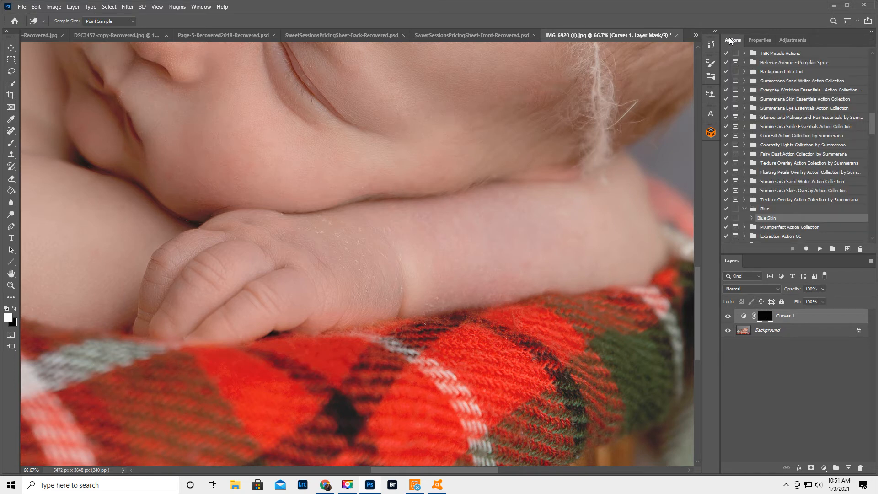
pyautogui.click(792, 40)
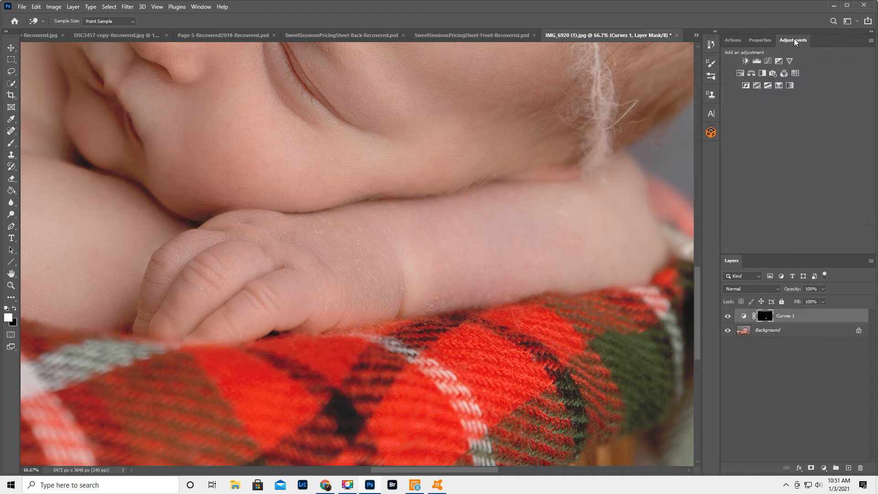
pyautogui.click(750, 73)
pyautogui.press('z')
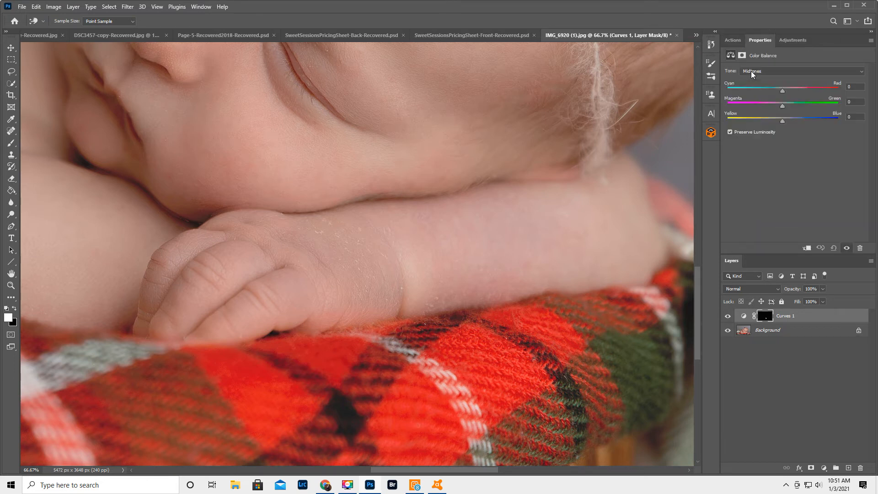
pyautogui.click(757, 72)
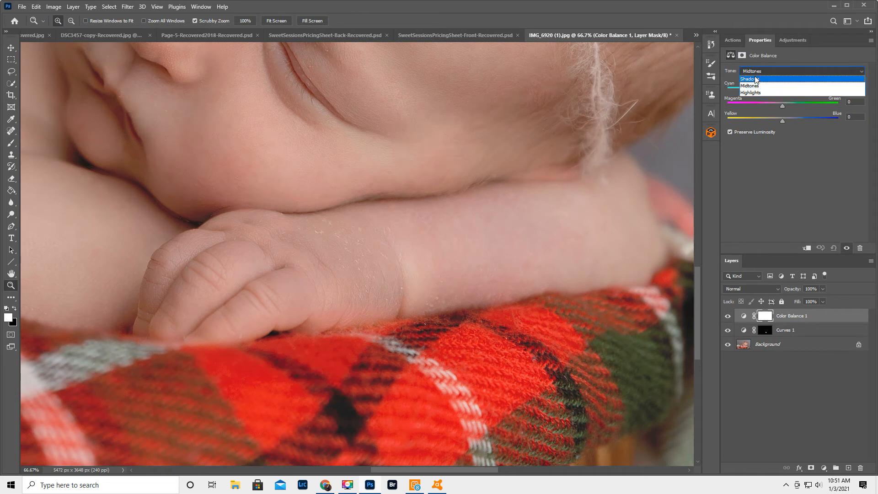
pyautogui.click(756, 79)
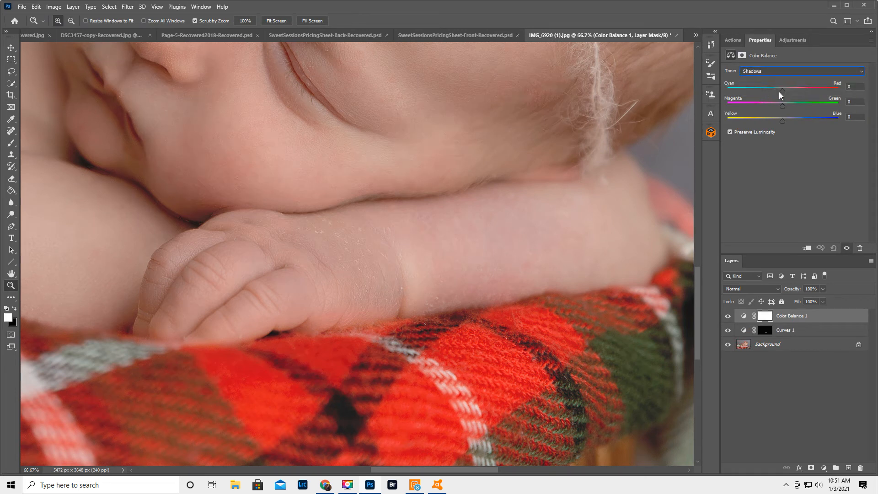
pyautogui.moveTo(783, 88); pyautogui.dragTo(789, 90)
pyautogui.click(806, 248)
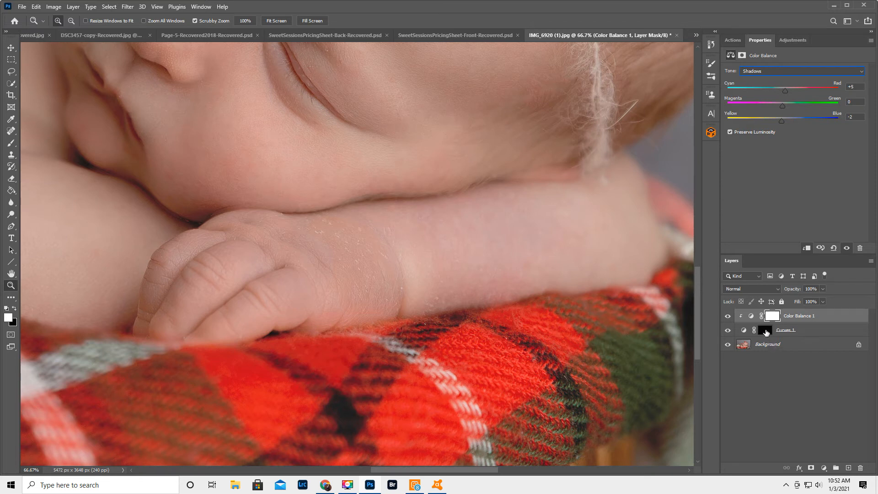
# - Invert the Color Balance mask to black and paint the effect back in white over the hand and forearm
pyautogui.click(773, 316)
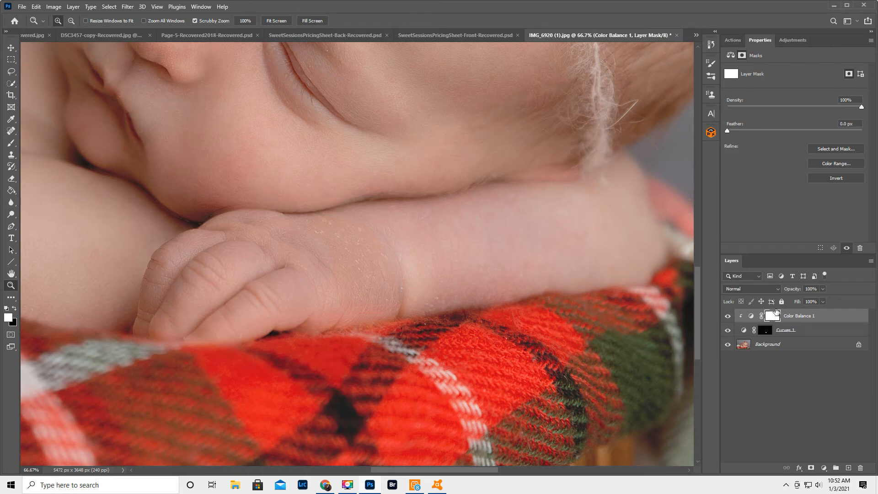
pyautogui.hotkey('ctrl', 'i')
pyautogui.click(11, 144)
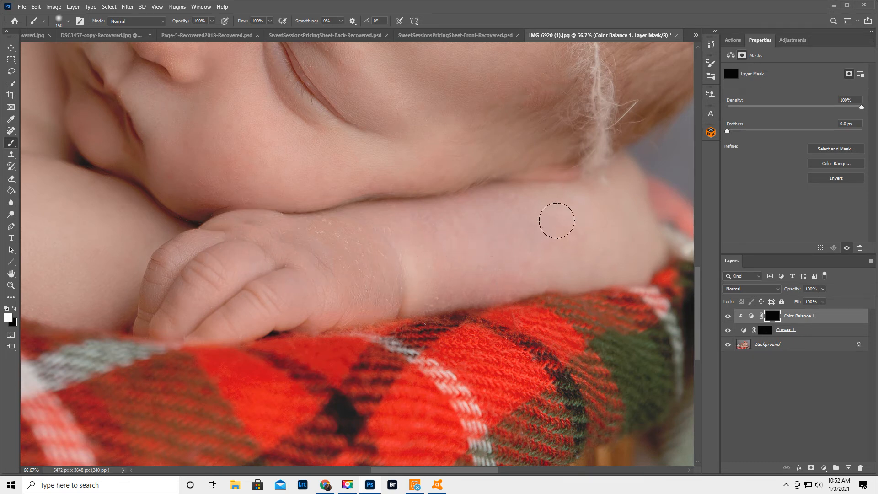
pyautogui.moveTo(387, 214); pyautogui.dragTo(343, 221)
# - Extend the Curves layer mask over the forearm by painting in white, and lower that layer's opacity to 66%
pyautogui.click(764, 330)
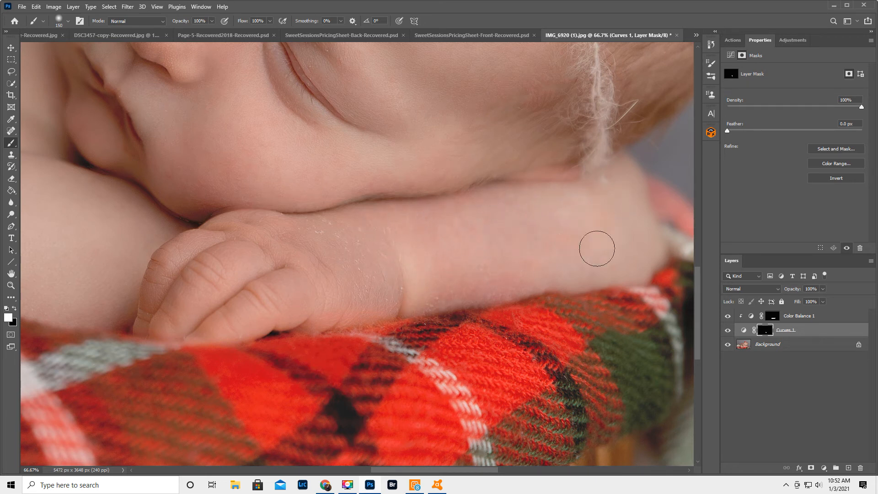
pyautogui.moveTo(477, 282)
pyautogui.mouseDown()
pyautogui.moveTo(411, 296)
pyautogui.moveTo(420, 261)
pyautogui.moveTo(452, 256)
pyautogui.mouseUp()
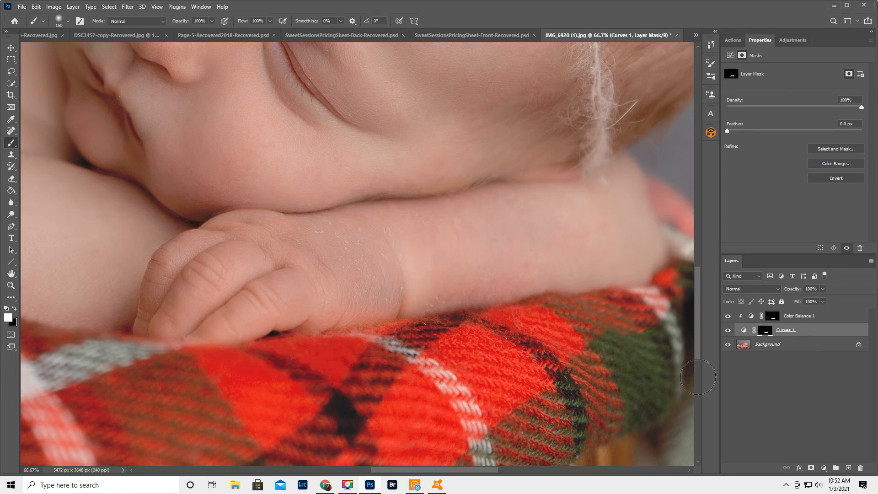
pyautogui.click(727, 331)
pyautogui.click(727, 331)
pyautogui.moveTo(795, 293); pyautogui.dragTo(780, 297)
# - Compare the whole photo with and without the Curves and Color Balance layers, and flatten the image
pyautogui.click(11, 285)
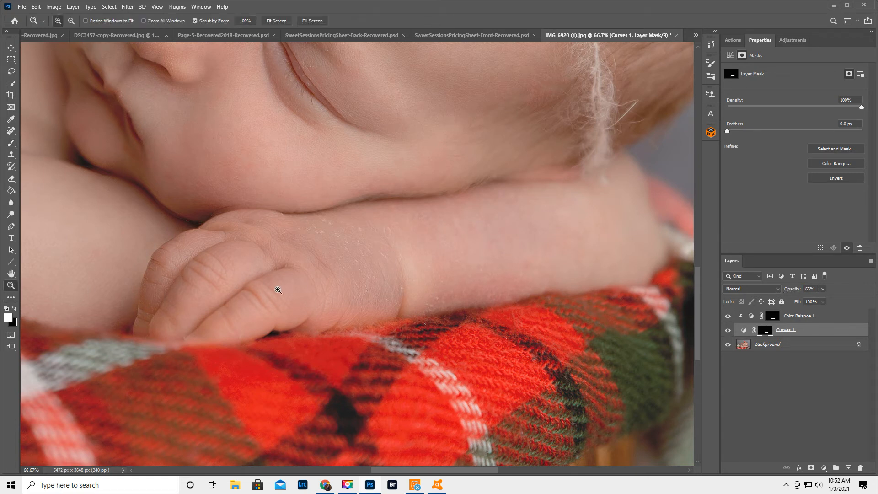
pyautogui.keyDown('alt'); pyautogui.click(304, 287); pyautogui.keyUp('alt')
pyautogui.keyDown('alt'); pyautogui.click(304, 288); pyautogui.keyUp('alt')
pyautogui.keyDown('alt'); pyautogui.click(464, 383); pyautogui.keyUp('alt')
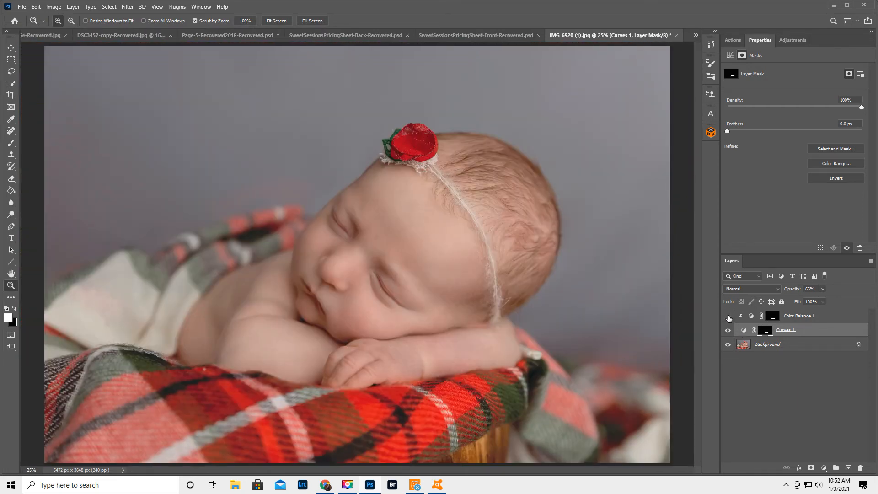
pyautogui.click(727, 330)
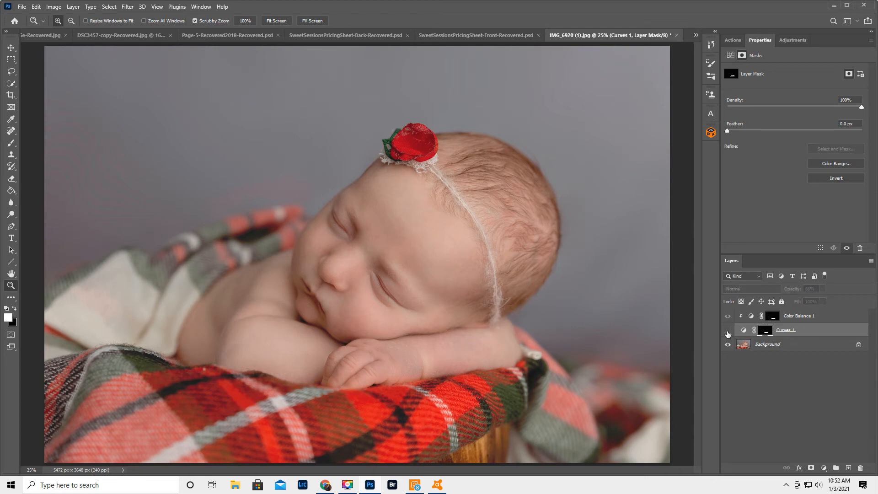
pyautogui.click(728, 331)
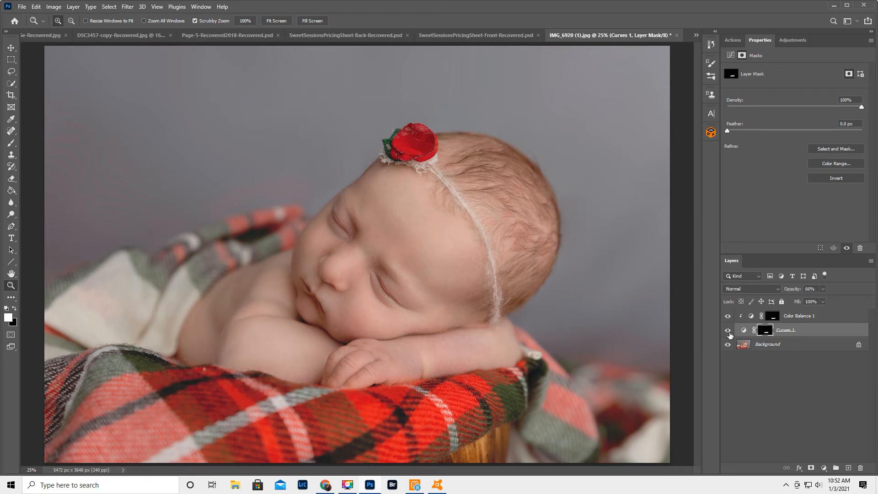
pyautogui.click(872, 262)
pyautogui.click(818, 420)
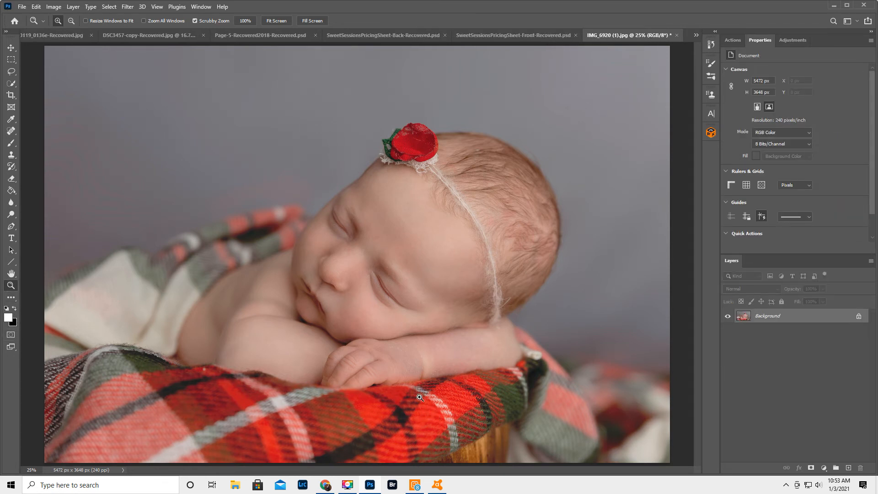
# - Run the Skin: De-Blotch Medium action from the ProRetouch v2.0 set on the flattened photo
pyautogui.click(397, 392)
pyautogui.scroll(-2, 402, 386)
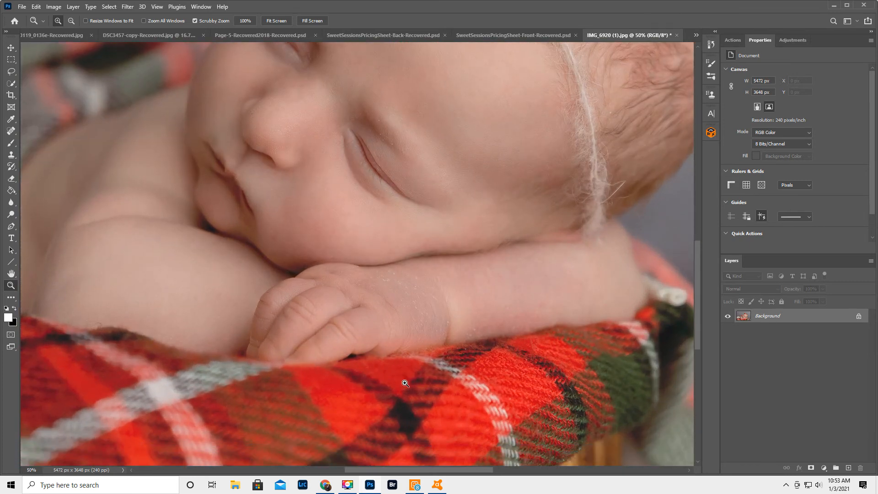
pyautogui.scroll(-1, 405, 383)
pyautogui.scroll(-1, 404, 384)
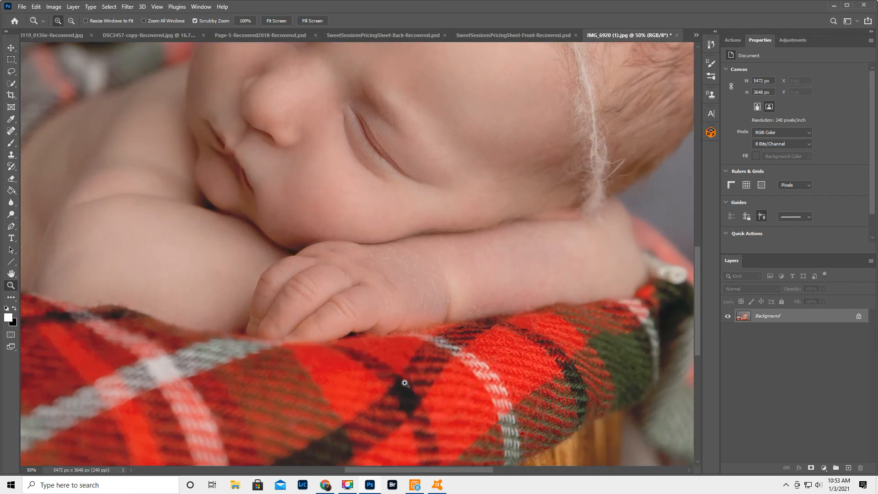
pyautogui.click(732, 40)
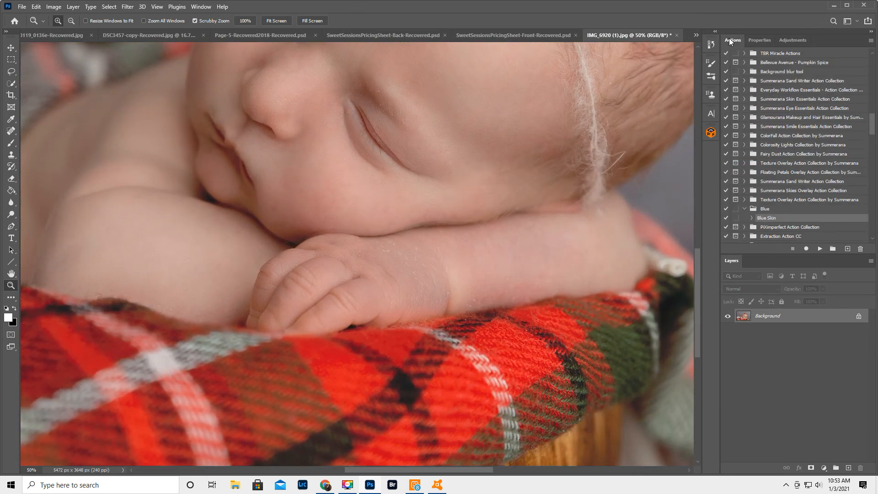
pyautogui.scroll(-4, 815, 218)
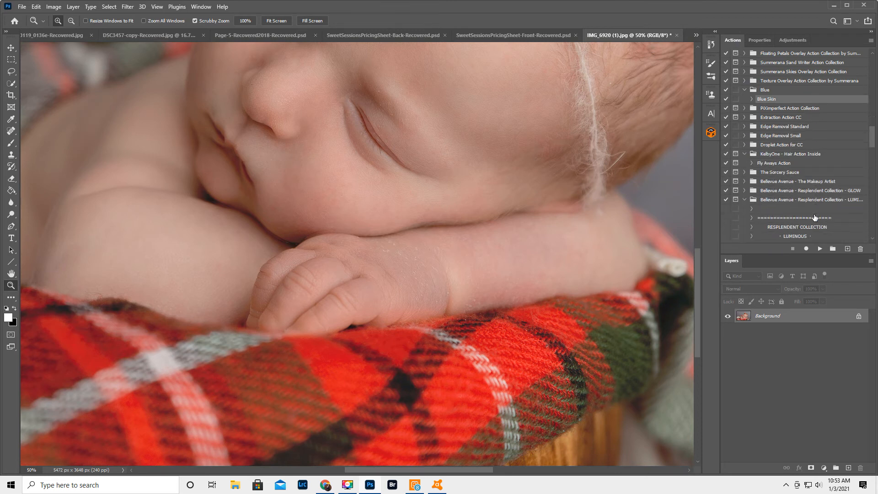
pyautogui.click(744, 208)
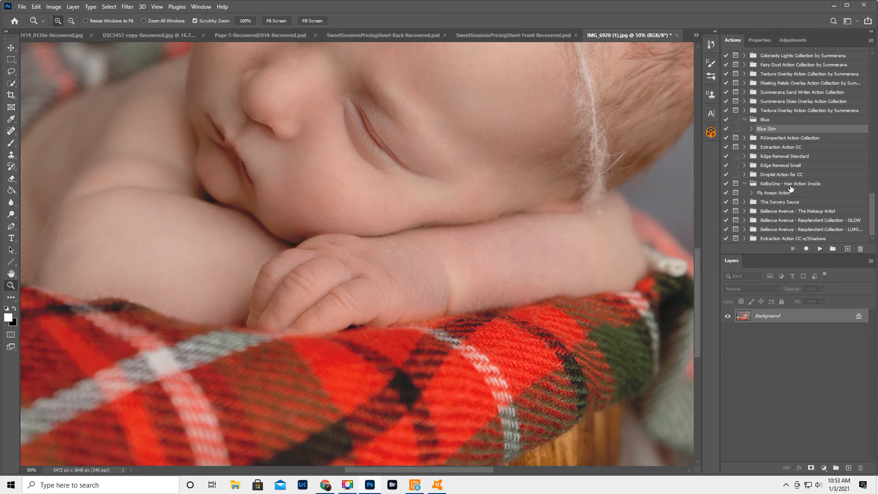
pyautogui.scroll(5, 790, 188)
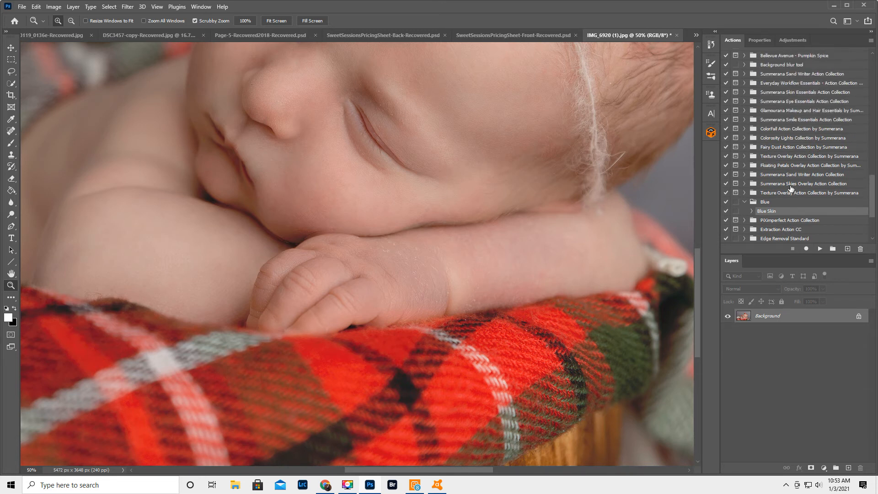
pyautogui.scroll(4, 790, 187)
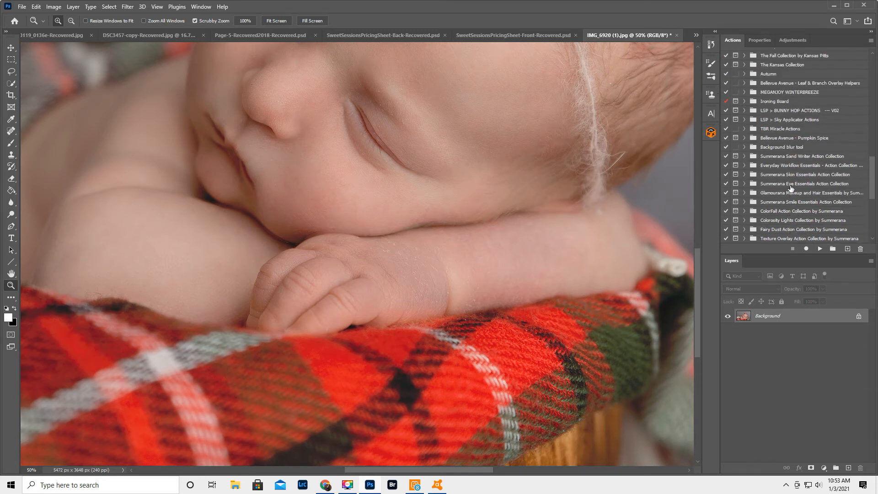
pyautogui.scroll(4, 790, 187)
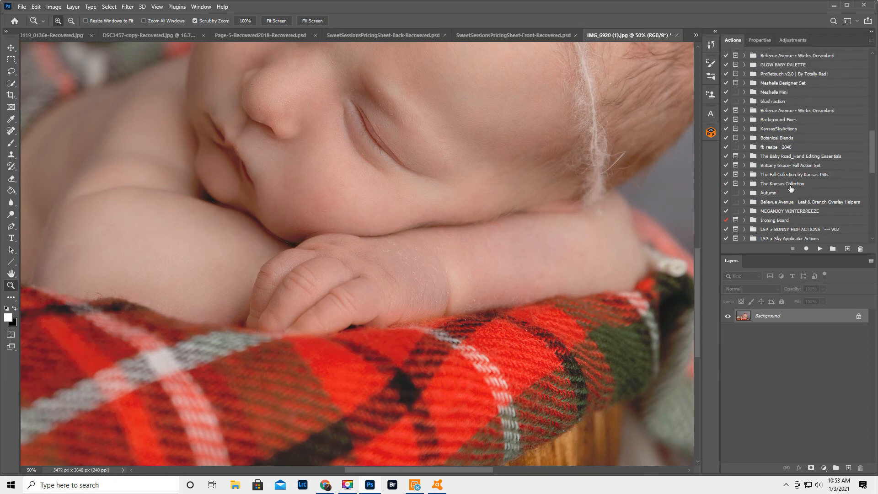
pyautogui.click(743, 74)
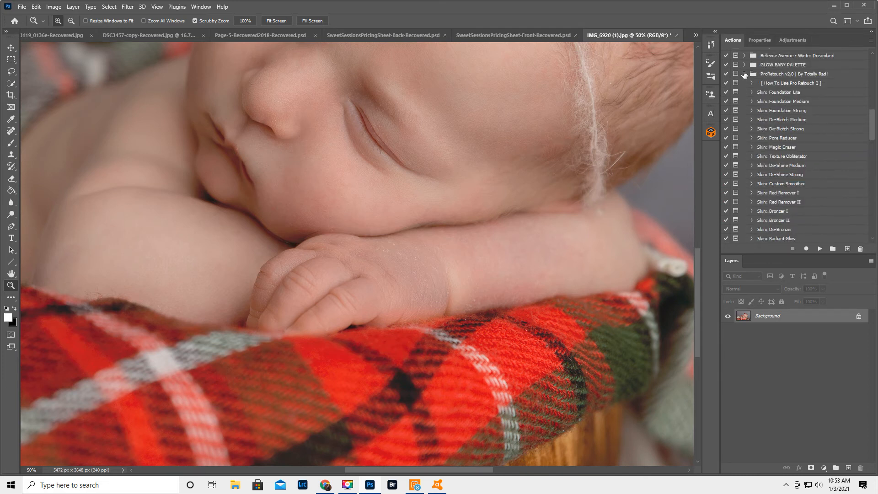
pyautogui.click(778, 121)
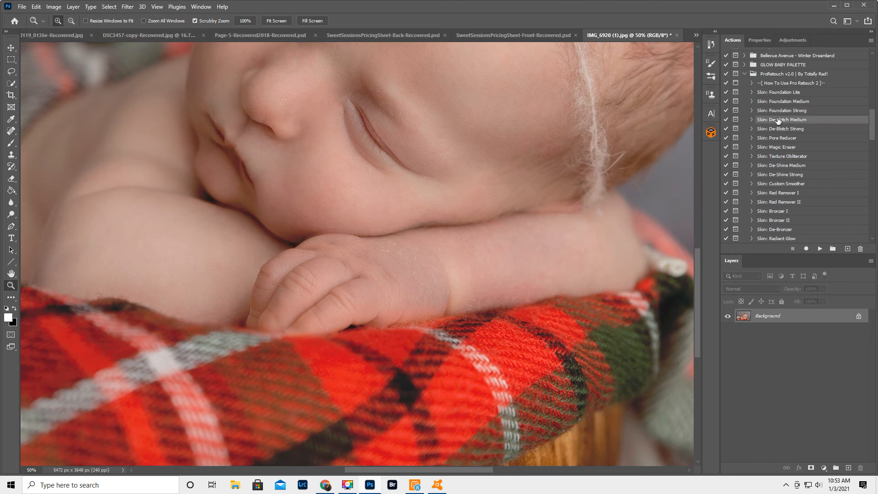
pyautogui.click(819, 249)
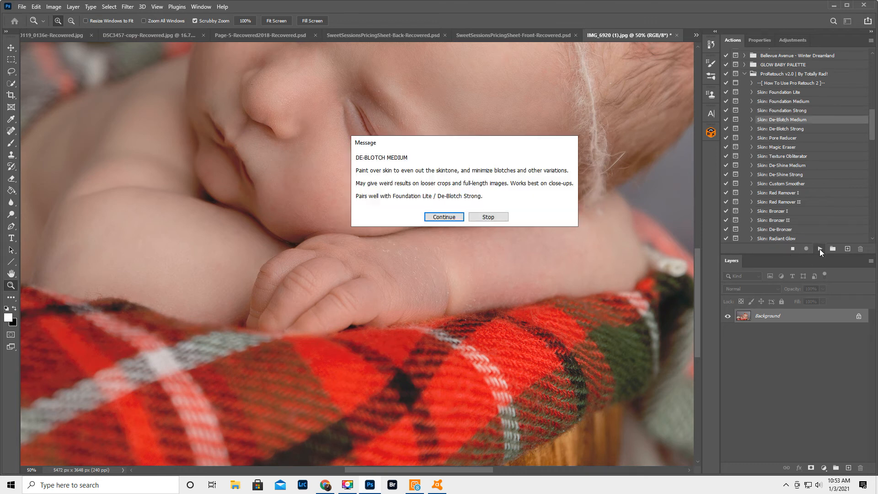
pyautogui.click(457, 216)
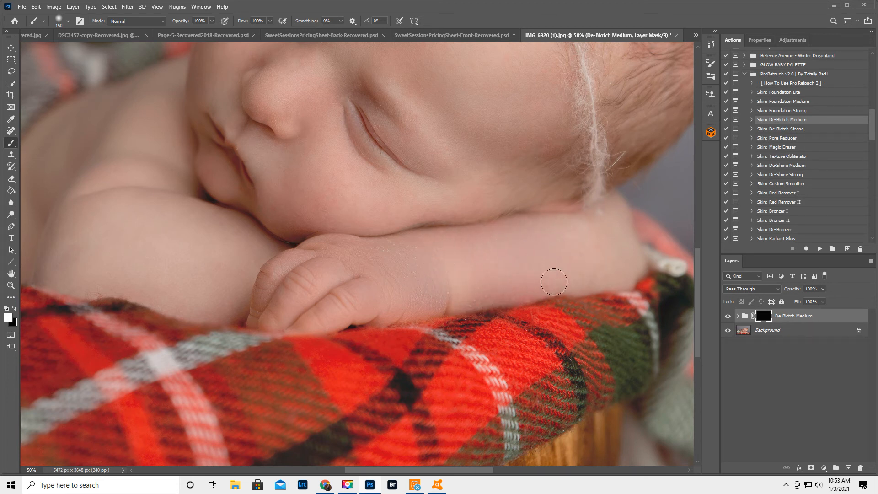
# - Paint white on the De-Blotch Medium mask over the forearm, the back of the hand and the face
pyautogui.moveTo(617, 274)
pyautogui.mouseDown()
pyautogui.moveTo(616, 223)
pyautogui.moveTo(556, 249)
pyautogui.mouseUp()
pyautogui.moveTo(385, 270)
pyautogui.mouseDown()
pyautogui.moveTo(332, 273)
pyautogui.moveTo(345, 253)
pyautogui.moveTo(318, 254)
pyautogui.moveTo(361, 262)
pyautogui.moveTo(351, 287)
pyautogui.moveTo(381, 311)
pyautogui.mouseUp()
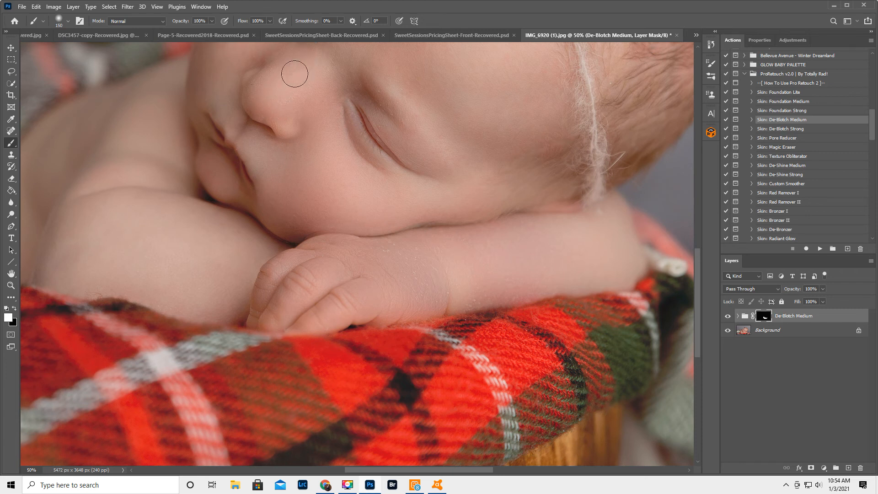
pyautogui.scroll(2, 465, 205)
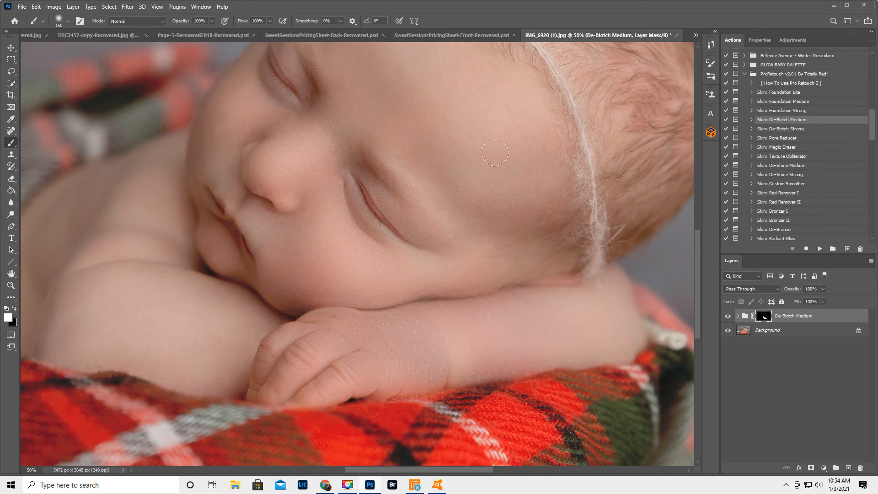
pyautogui.scroll(-2, 445, 251)
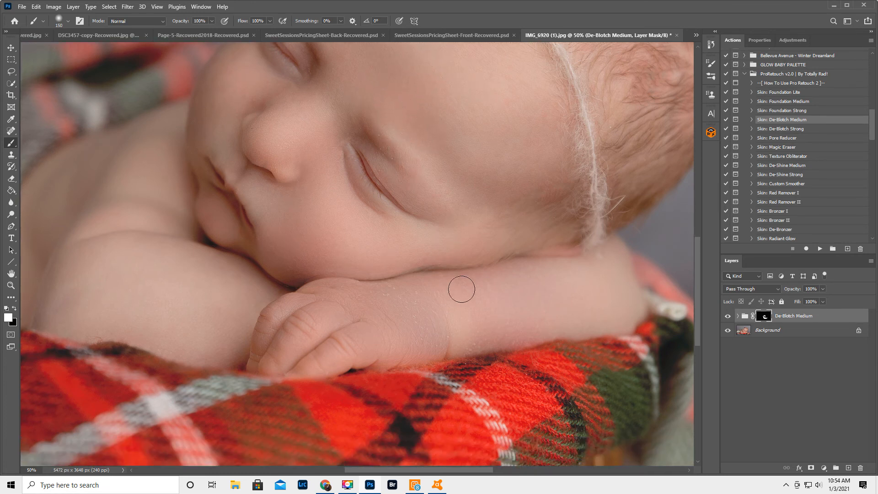
pyautogui.scroll(-1, 501, 322)
pyautogui.scroll(-1, 501, 321)
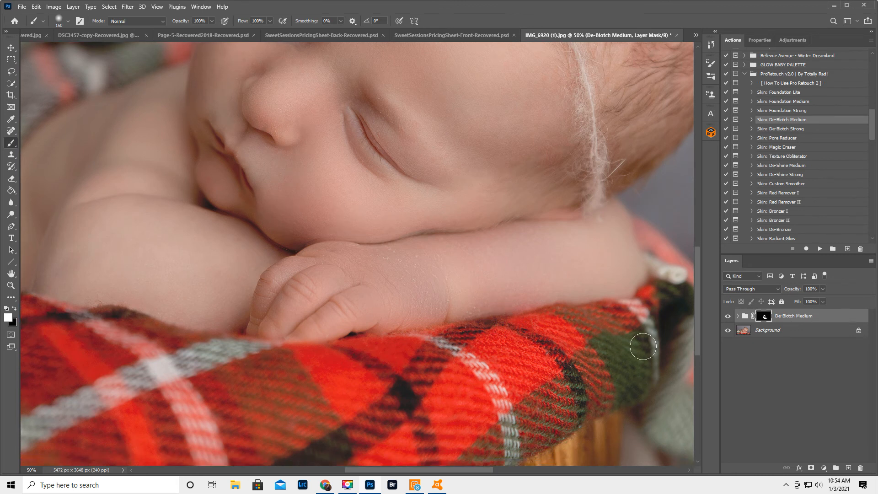
# - Compare the skin with and without the De-Blotch Medium group, and reduce the group's opacity to 67%
pyautogui.click(727, 316)
pyautogui.click(727, 316)
pyautogui.click(727, 316)
pyautogui.click(727, 316)
pyautogui.moveTo(794, 291); pyautogui.dragTo(780, 298)
pyautogui.click(728, 316)
pyautogui.click(728, 316)
pyautogui.click(737, 316)
pyautogui.click(737, 316)
# - Run the Skin: Bronzer I action from the Background layer so its group sits beneath De-Blotch Medium
pyautogui.scroll(-1, 786, 207)
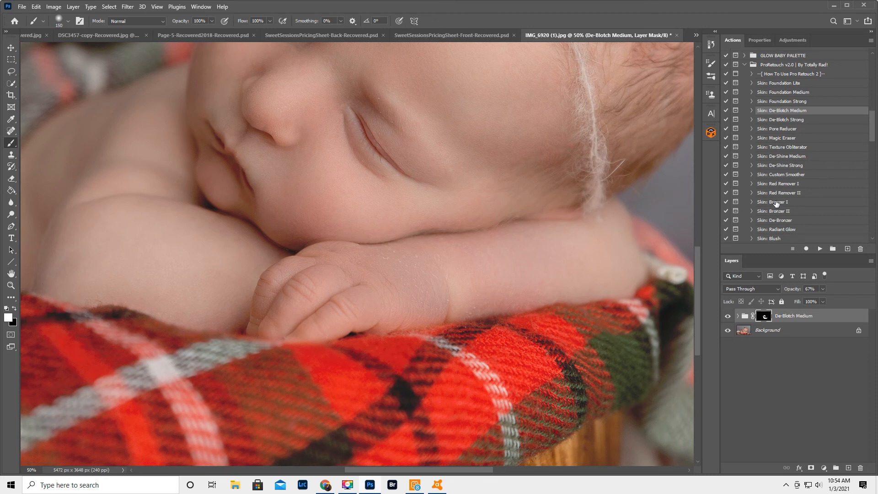
pyautogui.click(776, 202)
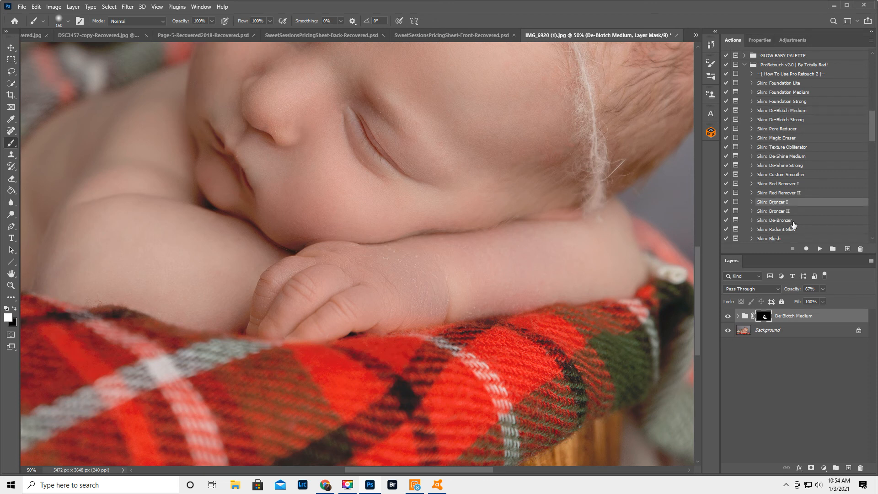
pyautogui.click(796, 332)
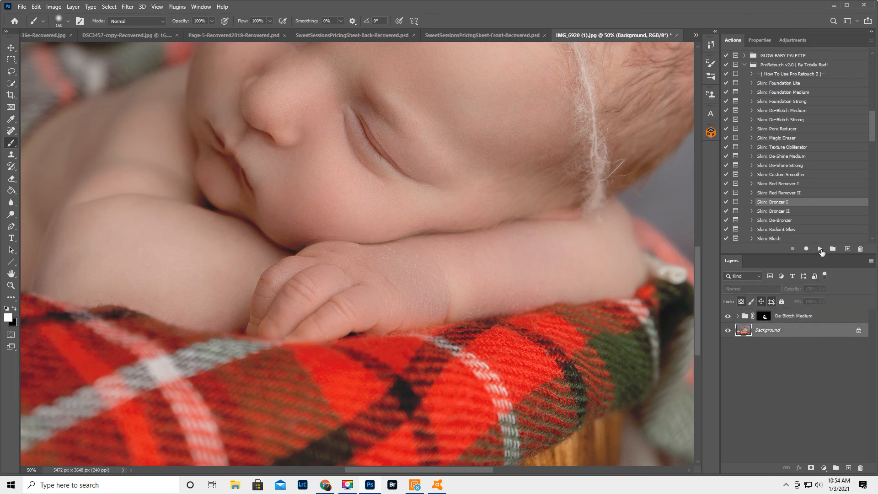
pyautogui.click(820, 249)
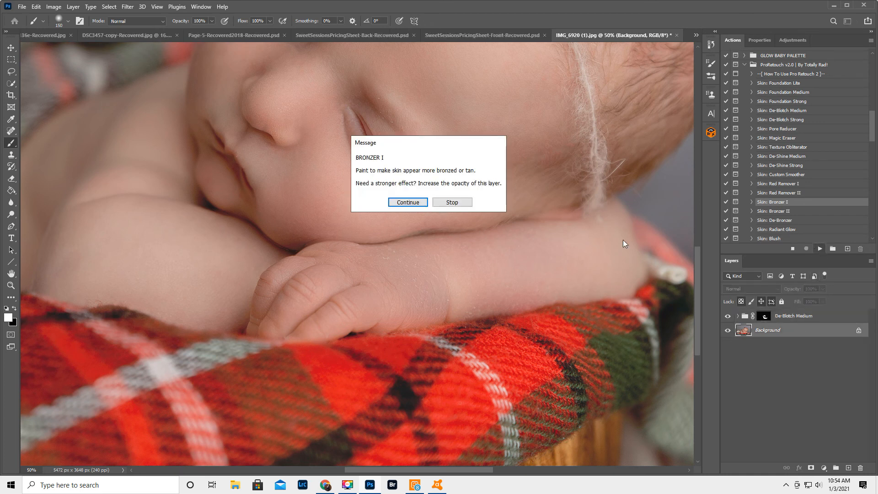
pyautogui.click(410, 204)
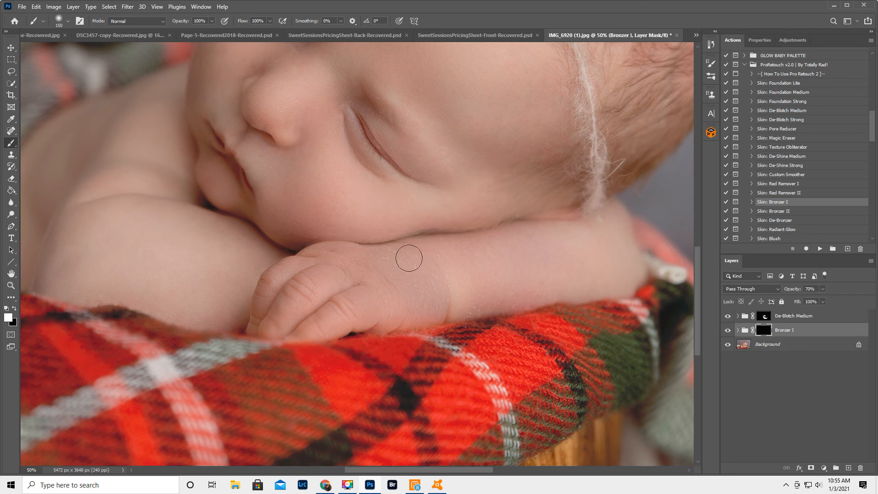
# - Paint Bronzer I over the purple patch near the wrist, lower its opacity to 31%, and mask out the excess with black
pyautogui.moveTo(433, 303)
pyautogui.mouseDown()
pyautogui.moveTo(399, 277)
pyautogui.moveTo(423, 315)
pyautogui.moveTo(443, 311)
pyautogui.moveTo(419, 314)
pyautogui.moveTo(432, 293)
pyautogui.moveTo(389, 268)
pyautogui.moveTo(426, 276)
pyautogui.moveTo(429, 306)
pyautogui.moveTo(405, 320)
pyautogui.mouseUp()
pyautogui.moveTo(792, 295); pyautogui.dragTo(768, 306)
pyautogui.press('x')
pyautogui.moveTo(399, 277)
pyautogui.mouseDown()
pyautogui.moveTo(383, 285)
pyautogui.moveTo(407, 262)
pyautogui.moveTo(377, 265)
pyautogui.moveTo(441, 267)
pyautogui.moveTo(391, 267)
pyautogui.mouseUp()
pyautogui.press('x')
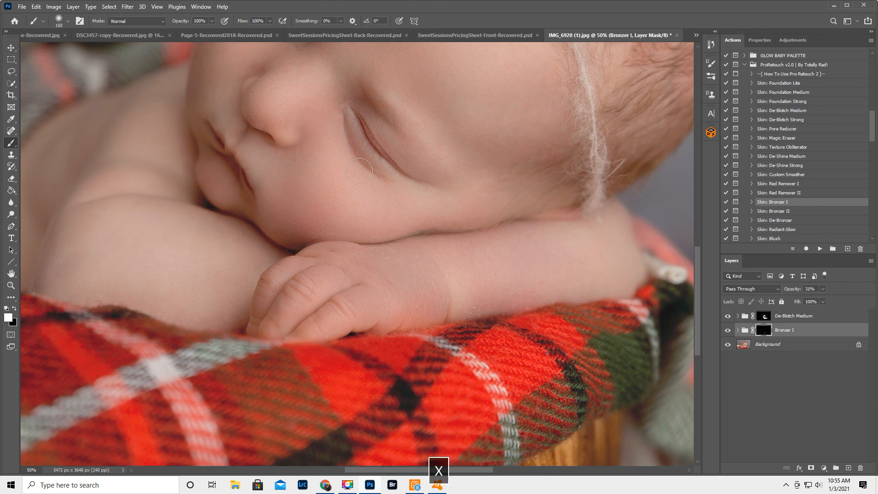
# - Lower the brush opacity to about 32% and softly paint more Bronzer I over the hand and nearby skin
pyautogui.press('5')
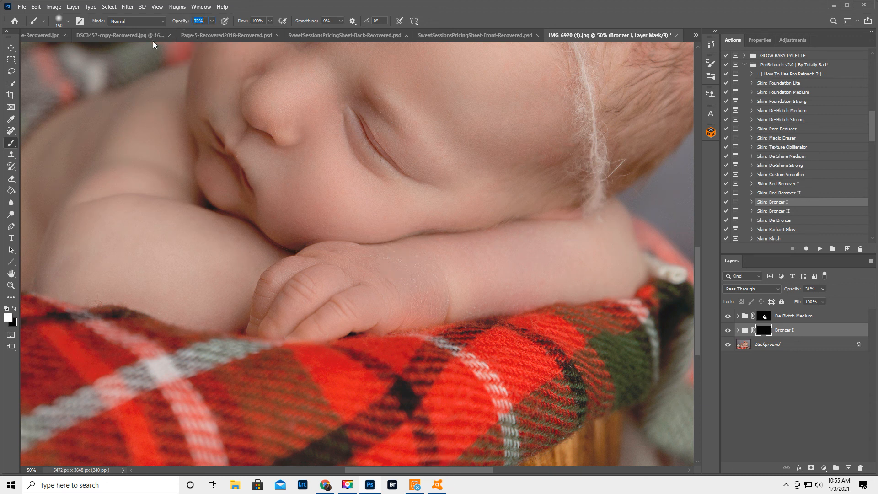
pyautogui.moveTo(405, 290)
pyautogui.mouseDown()
pyautogui.moveTo(443, 311)
pyautogui.moveTo(400, 309)
pyautogui.moveTo(388, 283)
pyautogui.moveTo(402, 269)
pyautogui.moveTo(401, 285)
pyautogui.moveTo(420, 271)
pyautogui.moveTo(399, 293)
pyautogui.moveTo(369, 261)
pyautogui.moveTo(388, 274)
pyautogui.moveTo(375, 288)
pyautogui.mouseUp()
pyautogui.moveTo(233, 119)
pyautogui.mouseDown()
pyautogui.moveTo(212, 108)
pyautogui.moveTo(250, 150)
pyautogui.moveTo(216, 106)
pyautogui.moveTo(215, 117)
pyautogui.moveTo(227, 99)
pyautogui.moveTo(209, 155)
pyautogui.moveTo(266, 214)
pyautogui.mouseUp()
pyautogui.moveTo(359, 230)
pyautogui.mouseDown()
pyautogui.moveTo(383, 236)
pyautogui.moveTo(375, 262)
pyautogui.moveTo(397, 300)
pyautogui.moveTo(420, 296)
pyautogui.moveTo(414, 264)
pyautogui.moveTo(396, 269)
pyautogui.moveTo(442, 262)
pyautogui.moveTo(463, 308)
pyautogui.moveTo(478, 297)
pyautogui.moveTo(484, 307)
pyautogui.moveTo(460, 308)
pyautogui.moveTo(468, 300)
pyautogui.moveTo(428, 312)
pyautogui.moveTo(439, 291)
pyautogui.moveTo(416, 268)
pyautogui.mouseUp()
# - Compare the hand and the whole photo with and without the Bronzer I group, and collapse the ProRetouch v2.0 action set
pyautogui.click(727, 330)
pyautogui.click(728, 330)
pyautogui.click(727, 330)
pyautogui.click(728, 330)
pyautogui.doubleClick(13, 273)
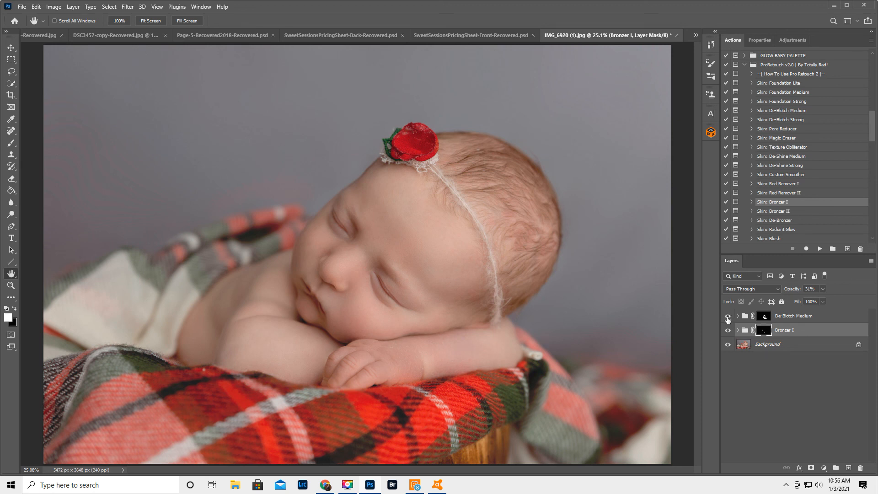
pyautogui.click(727, 331)
pyautogui.click(727, 331)
pyautogui.click(745, 64)
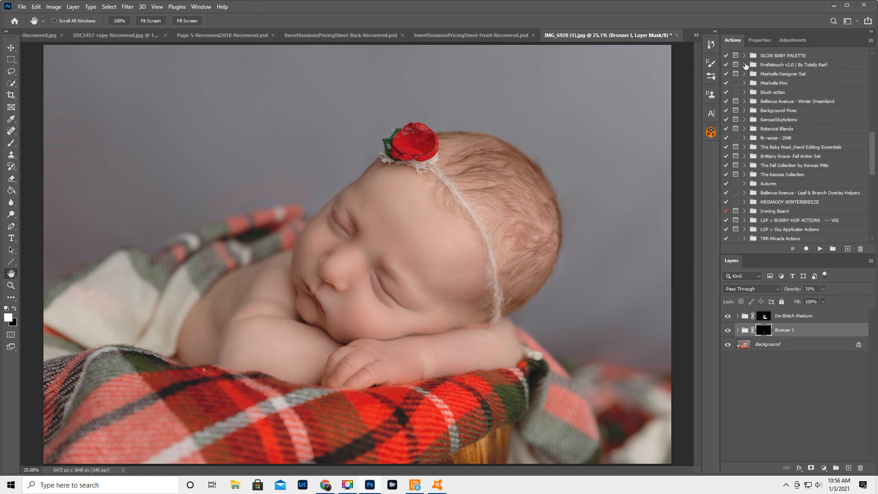